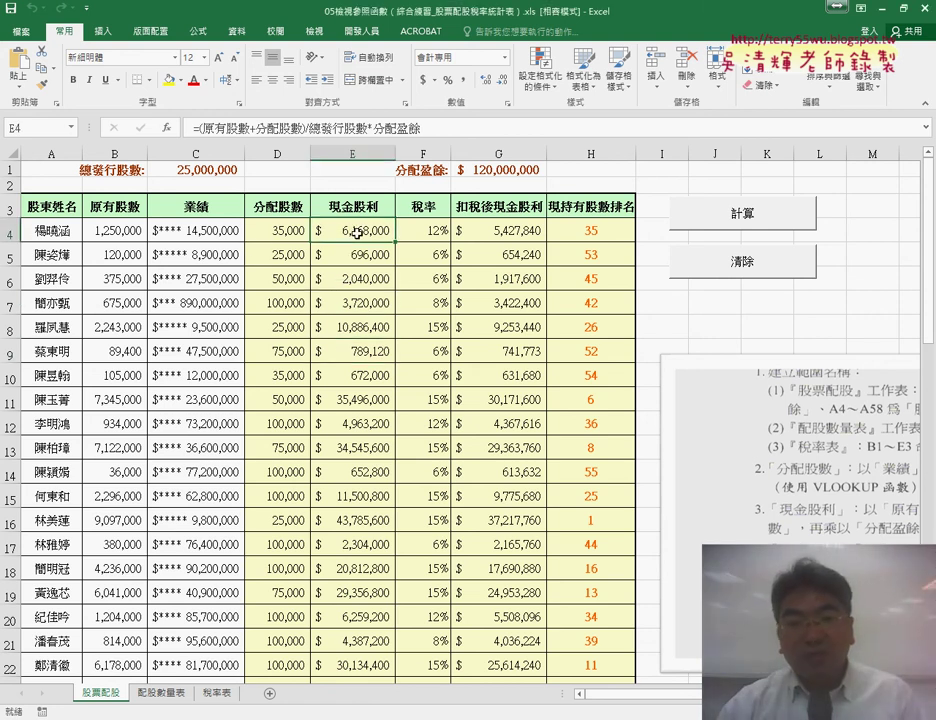
# In Name Manager, change 總發行股數 to refer to =股票配股!$B$1:$C$1
pyautogui.click(199, 31)
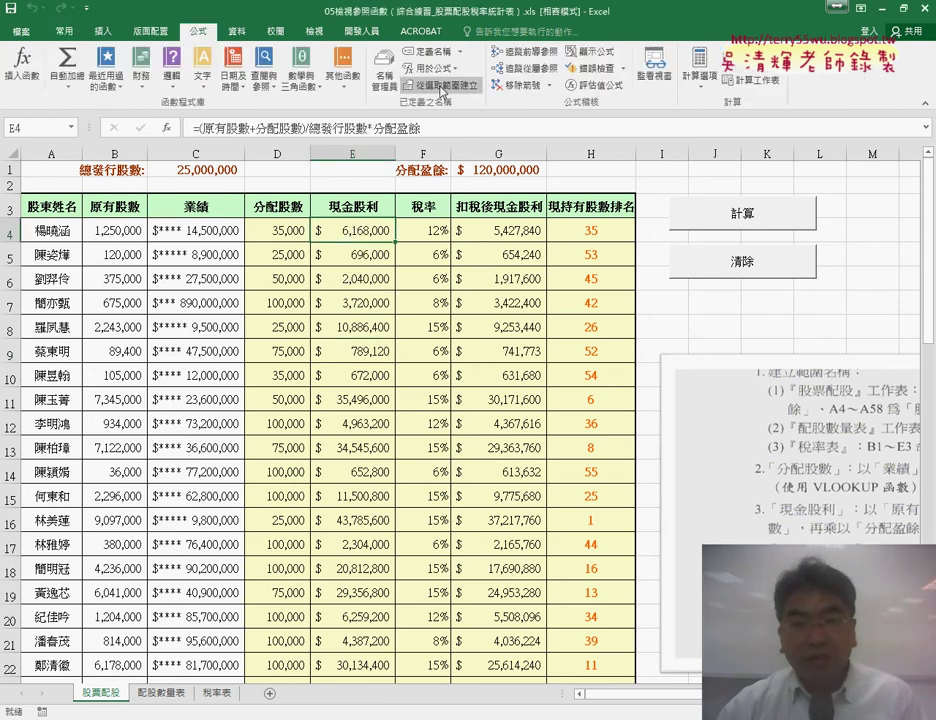
pyautogui.click(384, 70)
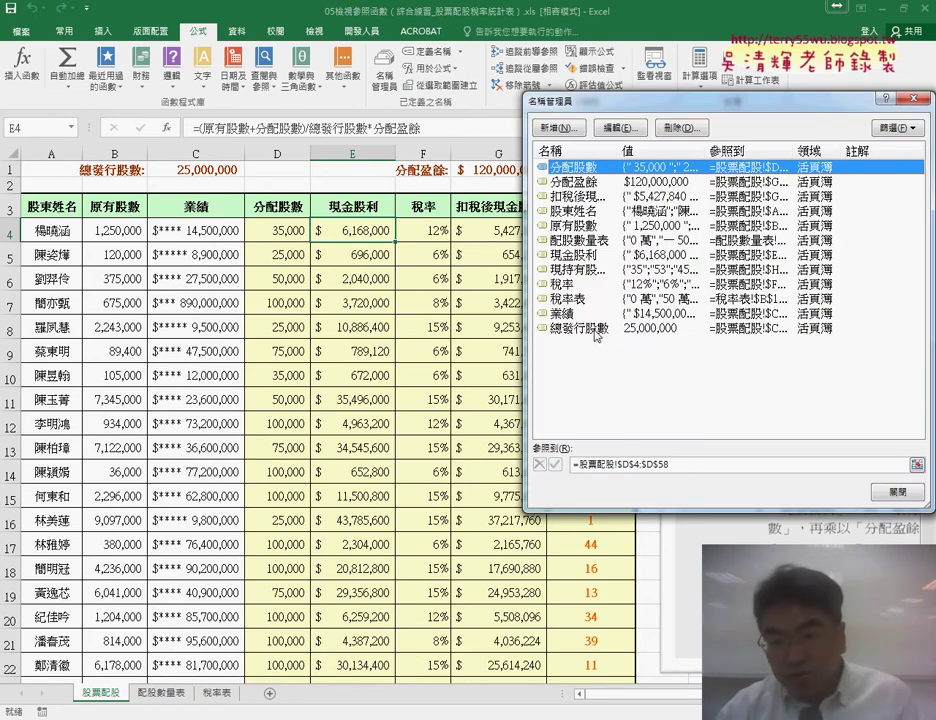
pyautogui.click(627, 327)
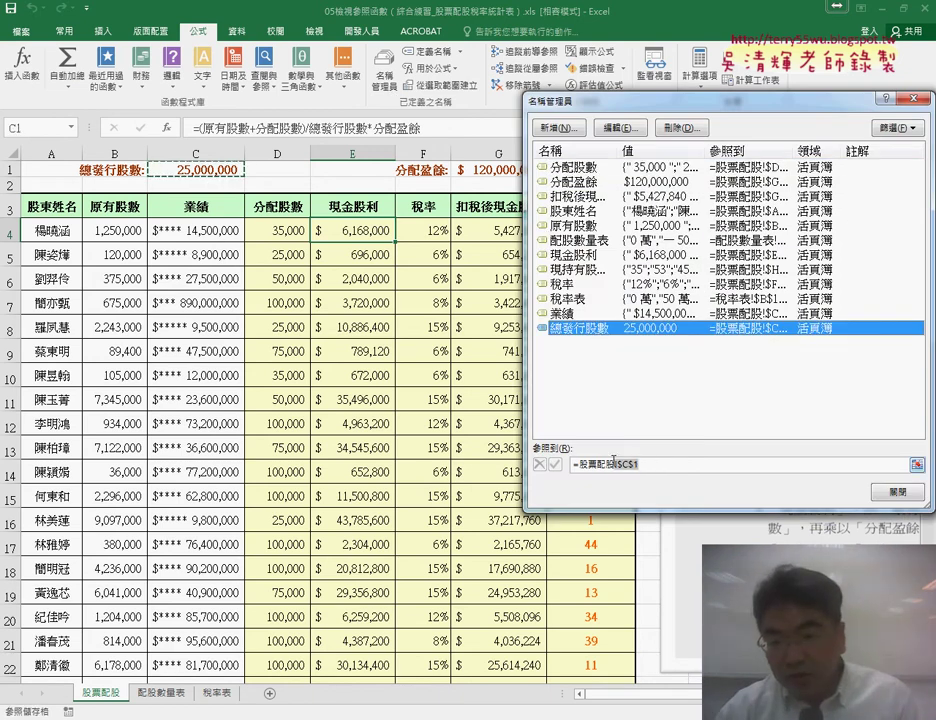
pyautogui.click(643, 463)
pyautogui.moveTo(115, 170); pyautogui.dragTo(190, 170)
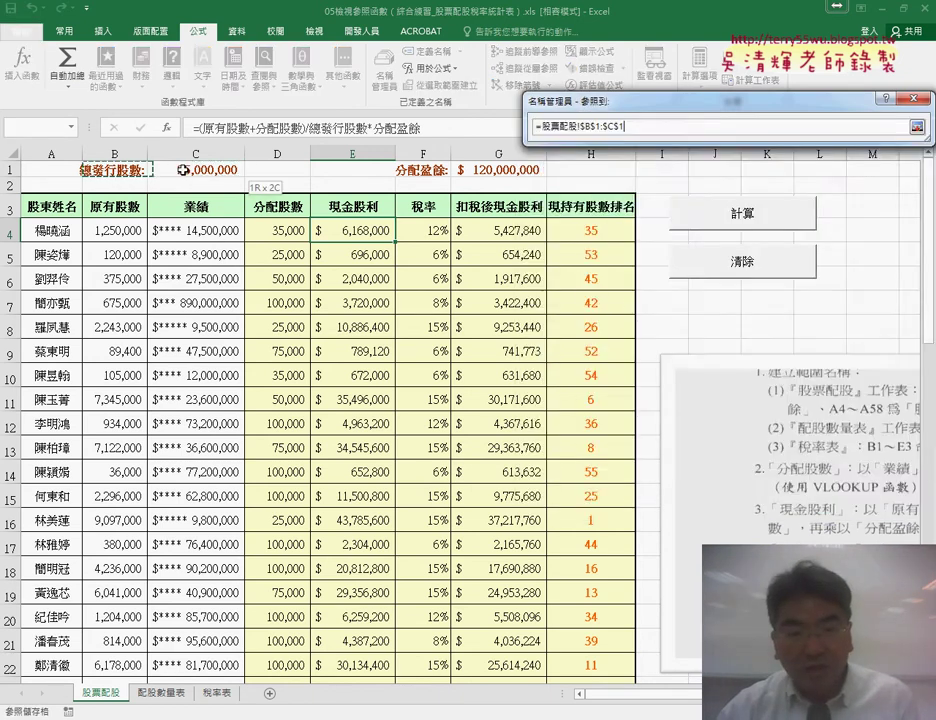
pyautogui.click(554, 464)
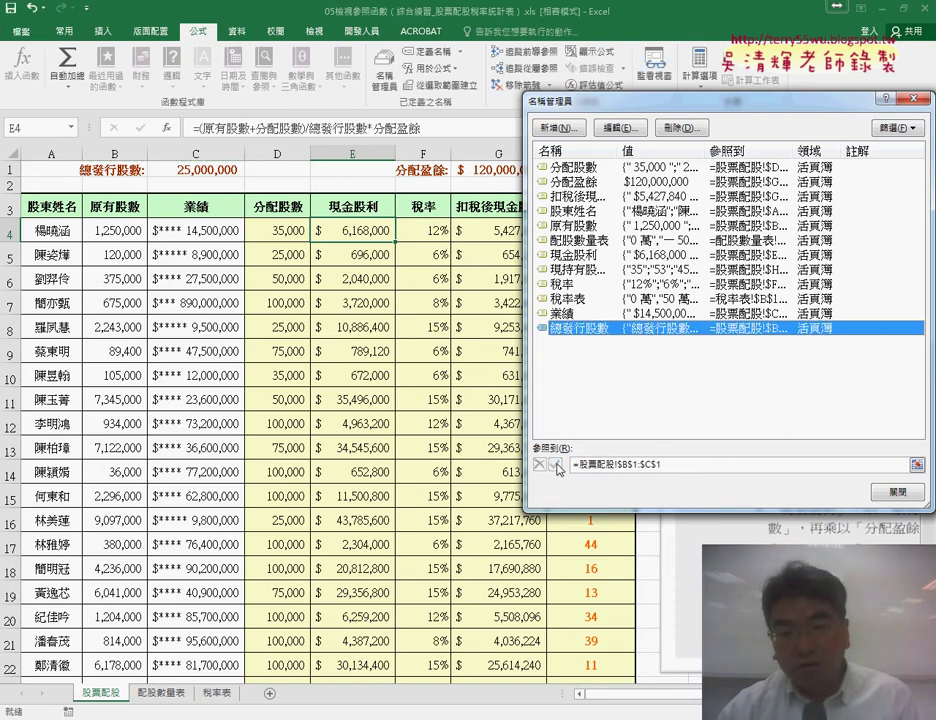
pyautogui.click(887, 493)
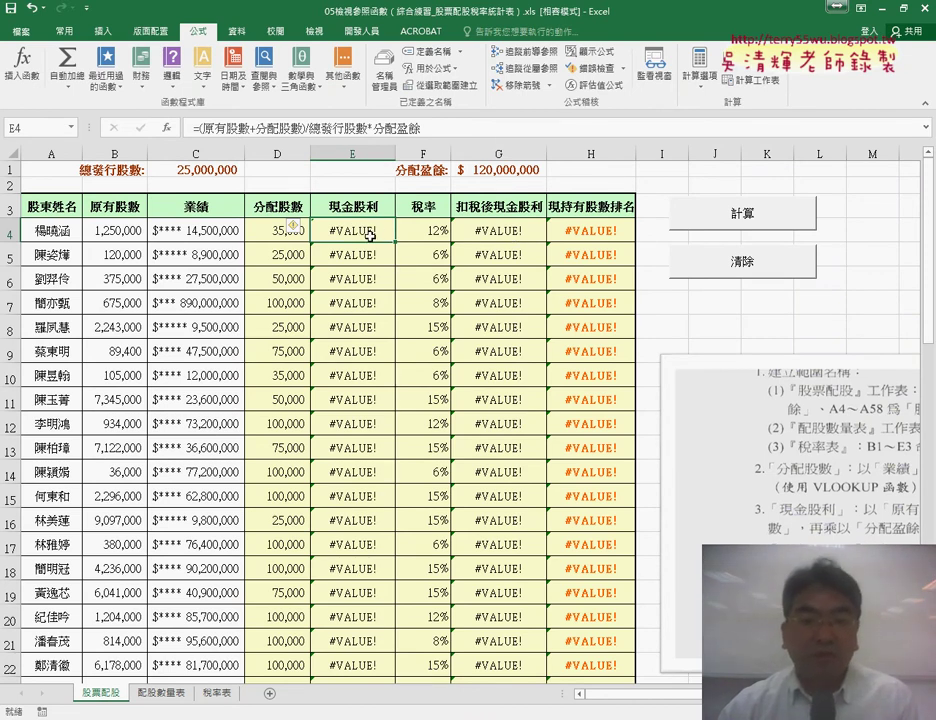
# In Name Manager, restore 總發行股數 to refer to =股票配股!$C$1 only
pyautogui.click(384, 72)
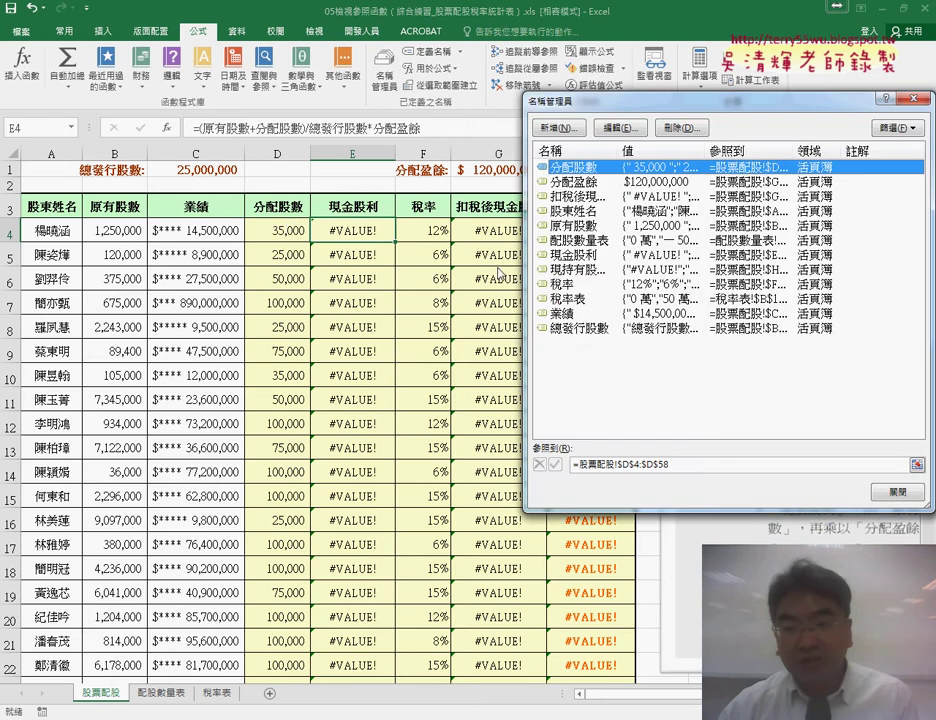
pyautogui.click(586, 330)
pyautogui.click(665, 465)
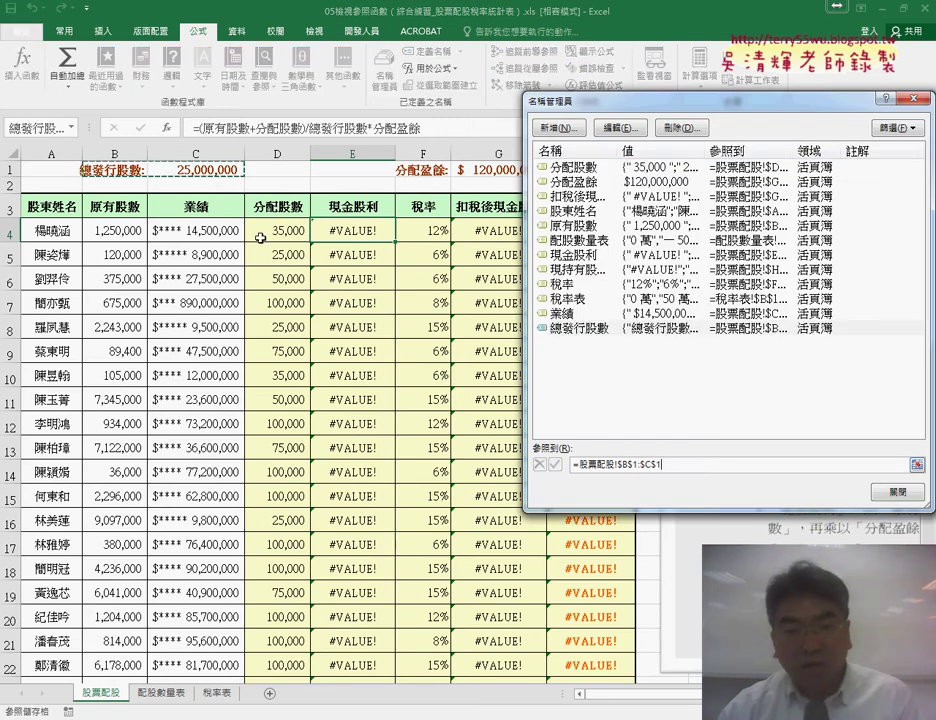
pyautogui.click(229, 168)
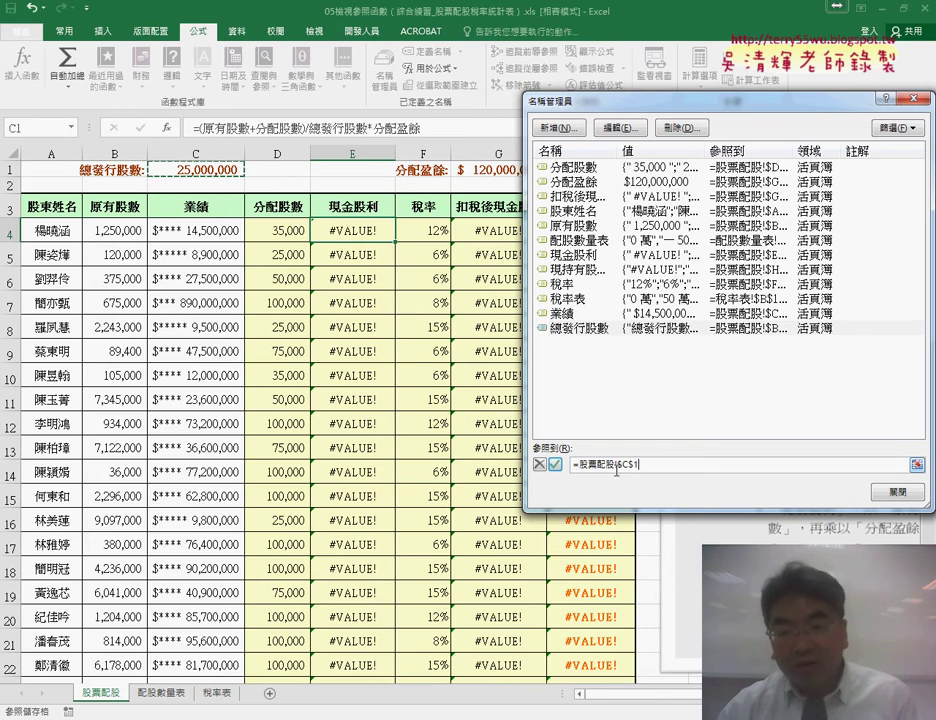
pyautogui.click(554, 464)
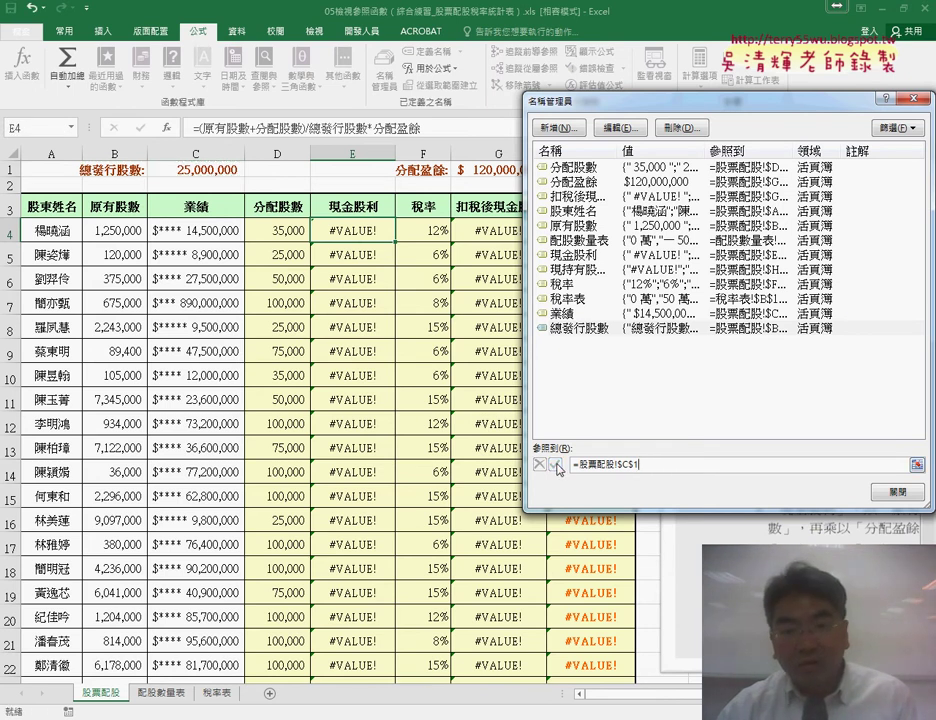
pyautogui.click(889, 493)
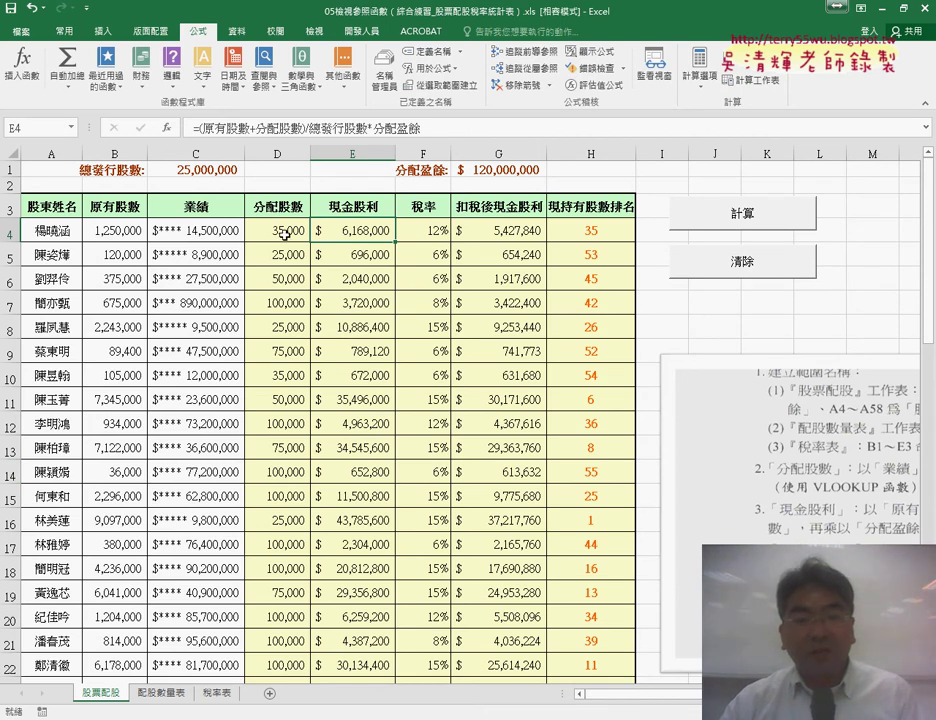
# Check D4's VLOOKUP formula, then clear the results in columns D–H with 清除
pyautogui.click(285, 233)
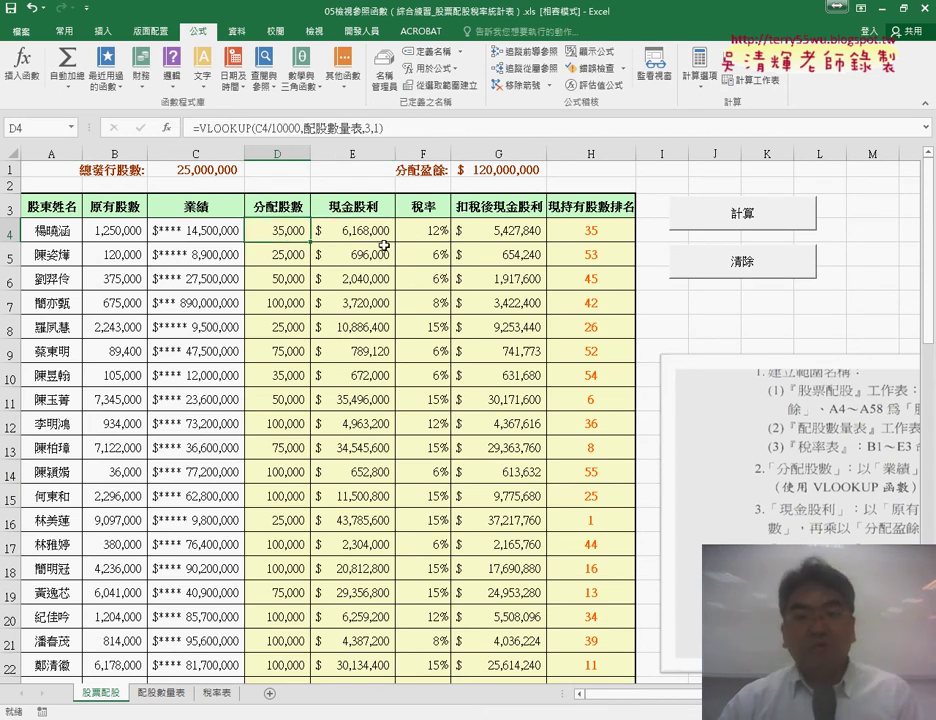
pyautogui.rightClick(731, 226)
pyautogui.press('Escape')
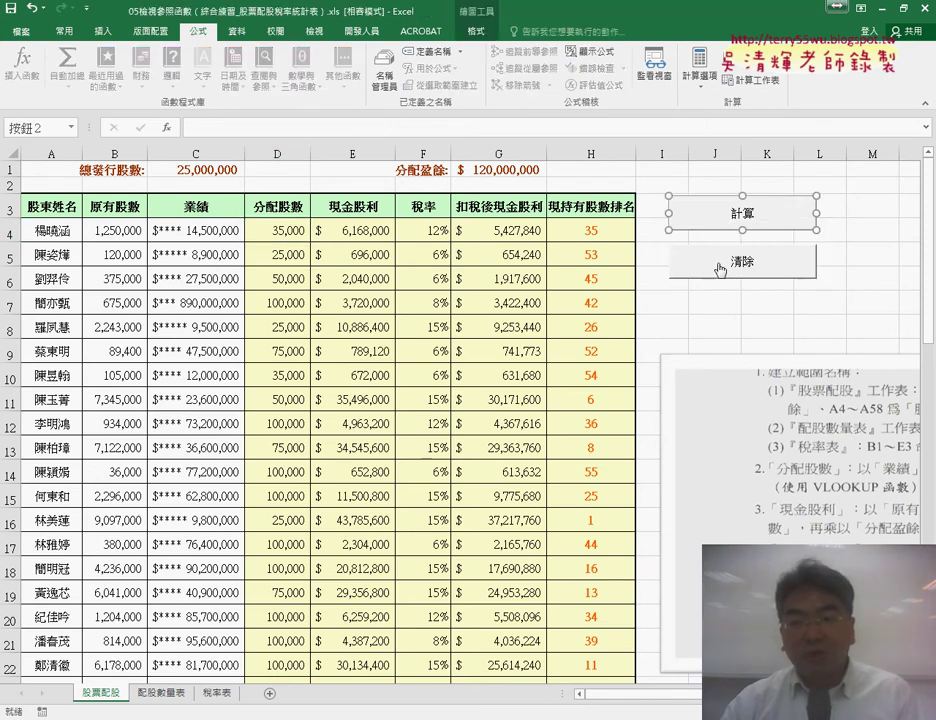
pyautogui.click(719, 268)
# Open Assign Macro for the 計算 button to see which macro it runs
pyautogui.click(855, 255)
pyautogui.click(765, 215)
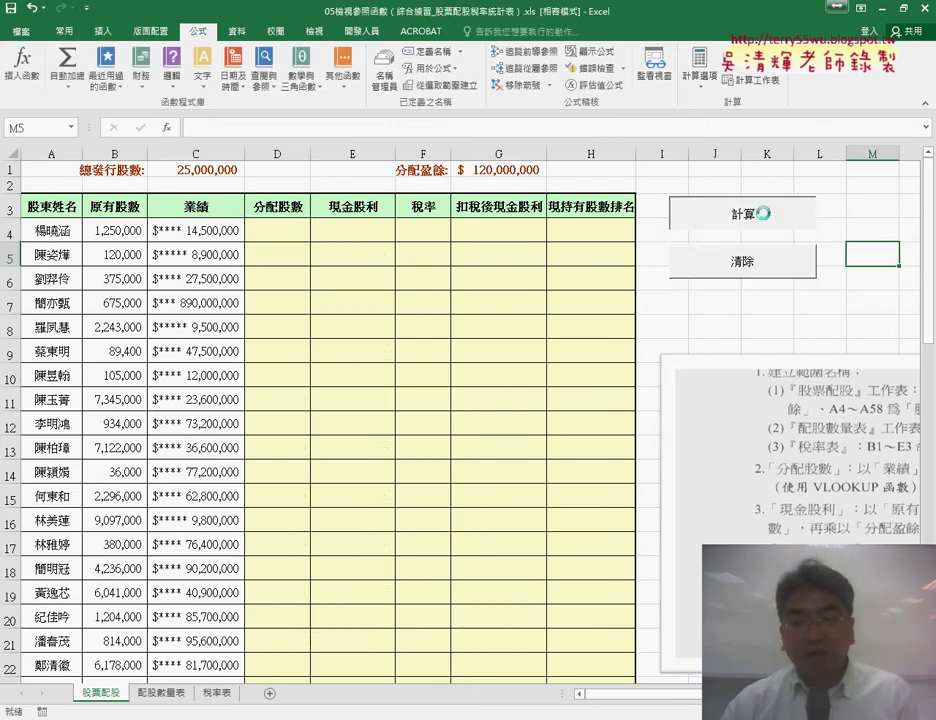
pyautogui.click(733, 257)
pyautogui.rightClick(736, 222)
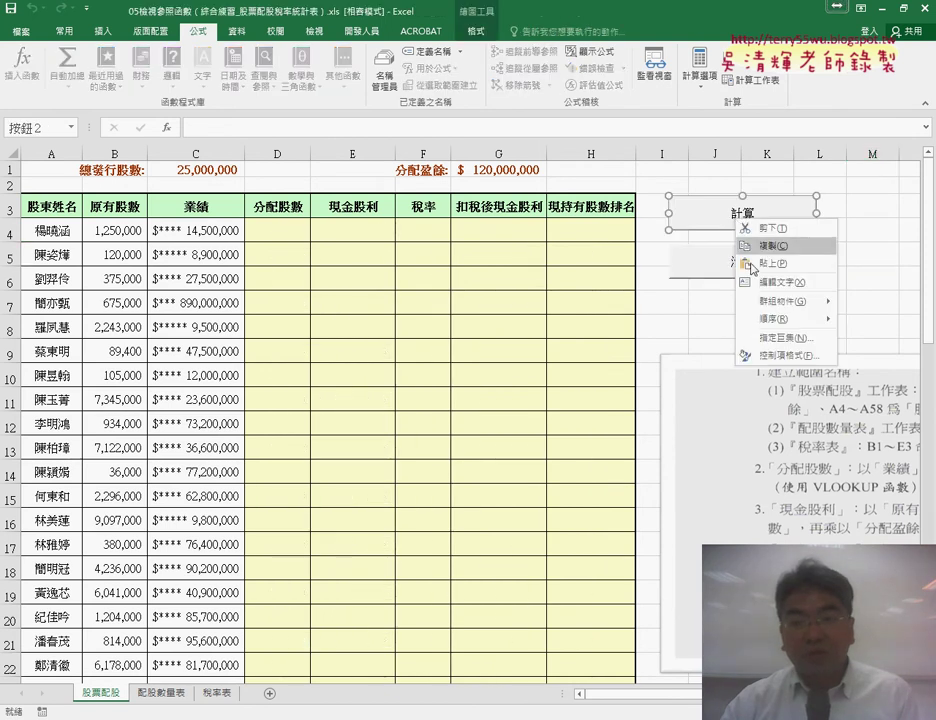
pyautogui.click(785, 336)
# Open the 計算 macro's code in the VBA editor and select Module1
pyautogui.click(897, 225)
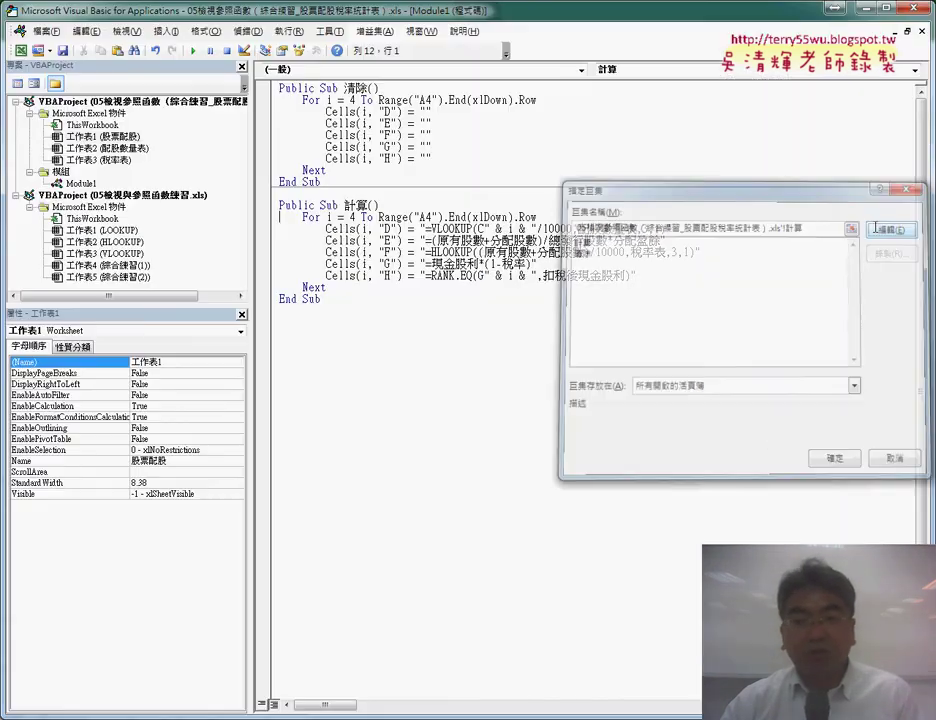
pyautogui.moveTo(35, 12); pyautogui.dragTo(238, 118)
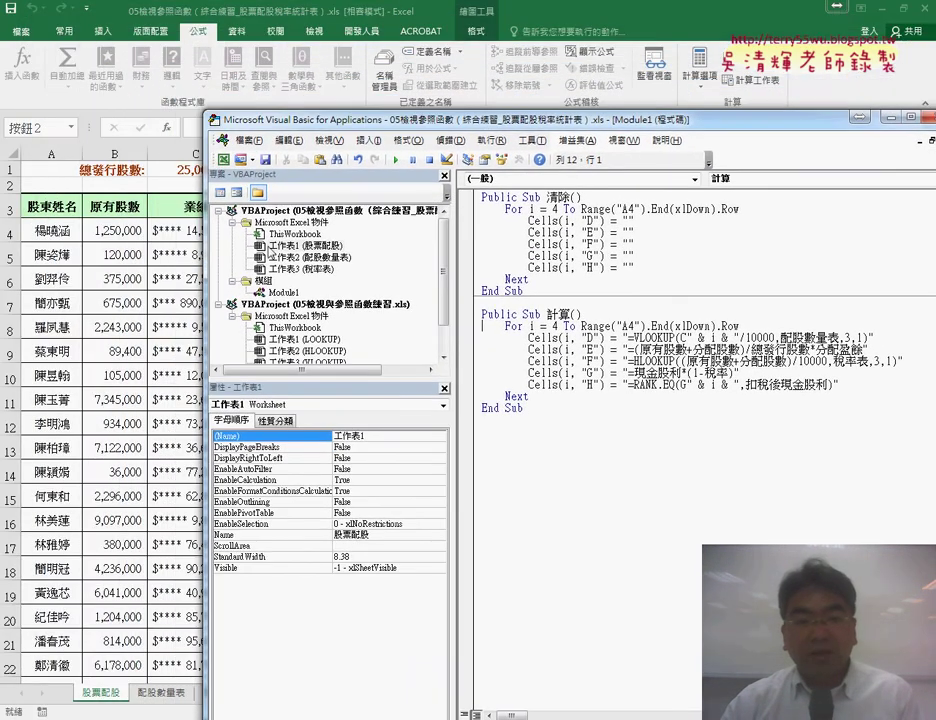
pyautogui.click(297, 294)
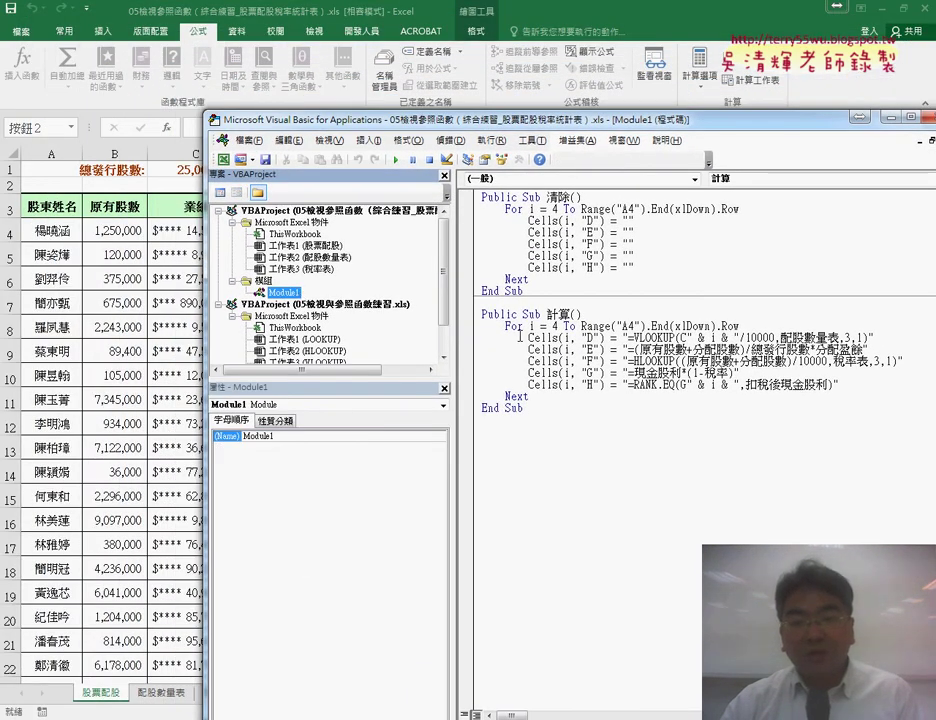
pyautogui.moveTo(453, 300); pyautogui.dragTo(416, 300)
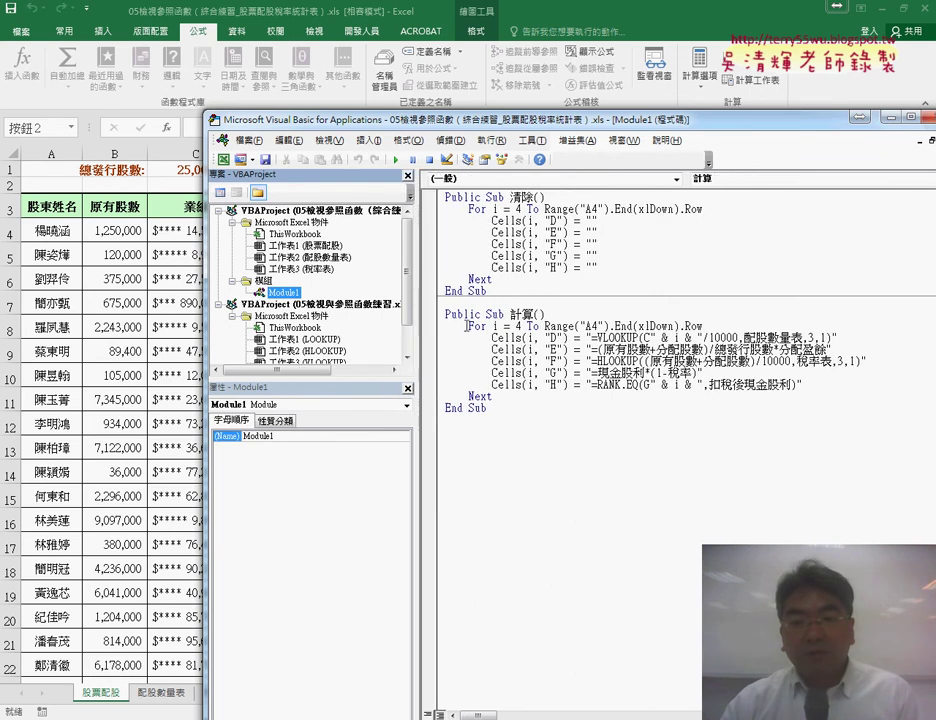
pyautogui.moveTo(548, 316); pyautogui.dragTo(447, 318)
pyautogui.click(368, 140)
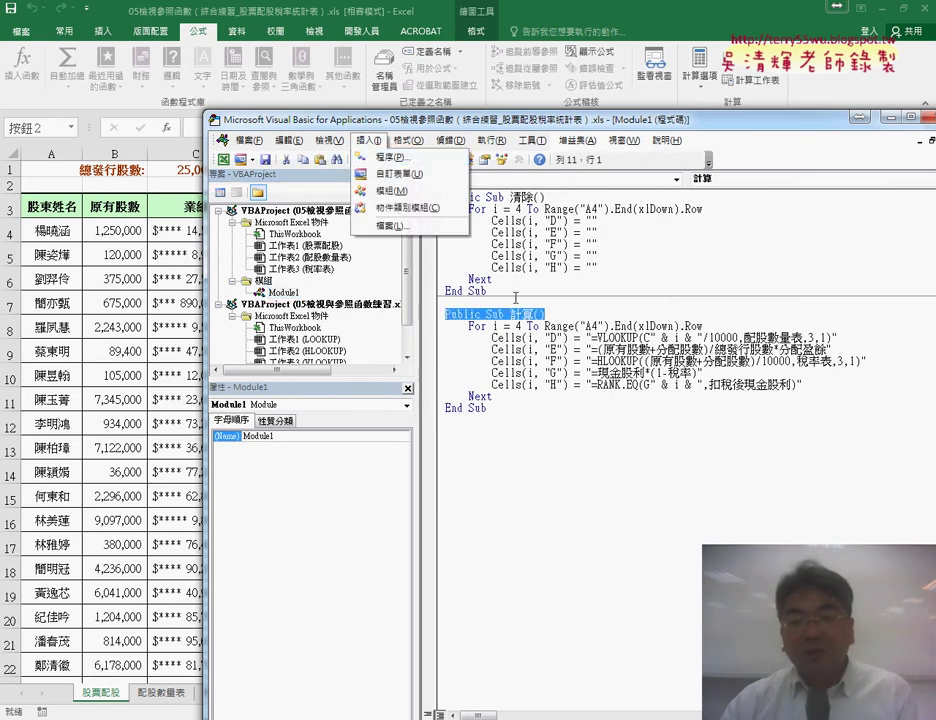
pyautogui.click(547, 337)
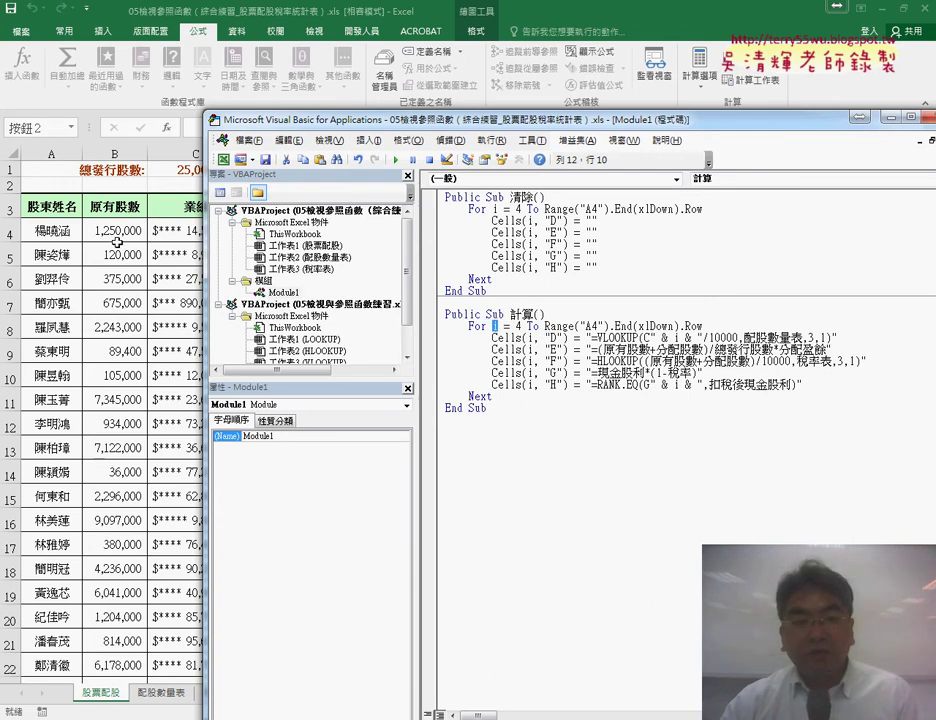
# Examine the loop's last-row expression and the VLOOKUP formula written into column D
pyautogui.moveTo(543, 327); pyautogui.dragTo(704, 327)
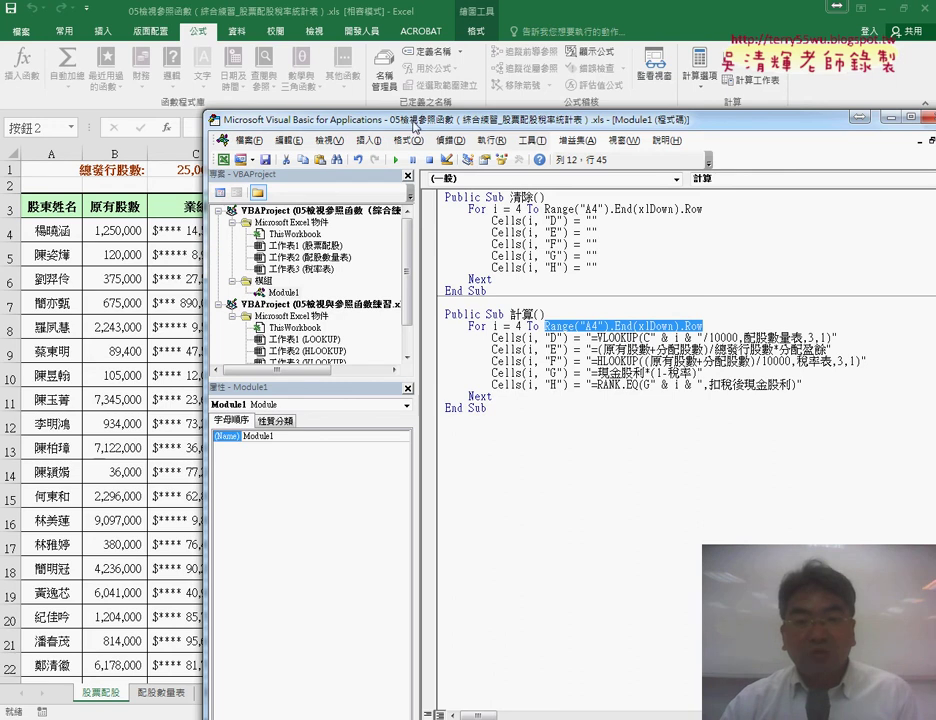
pyautogui.moveTo(386, 119); pyautogui.dragTo(349, 265)
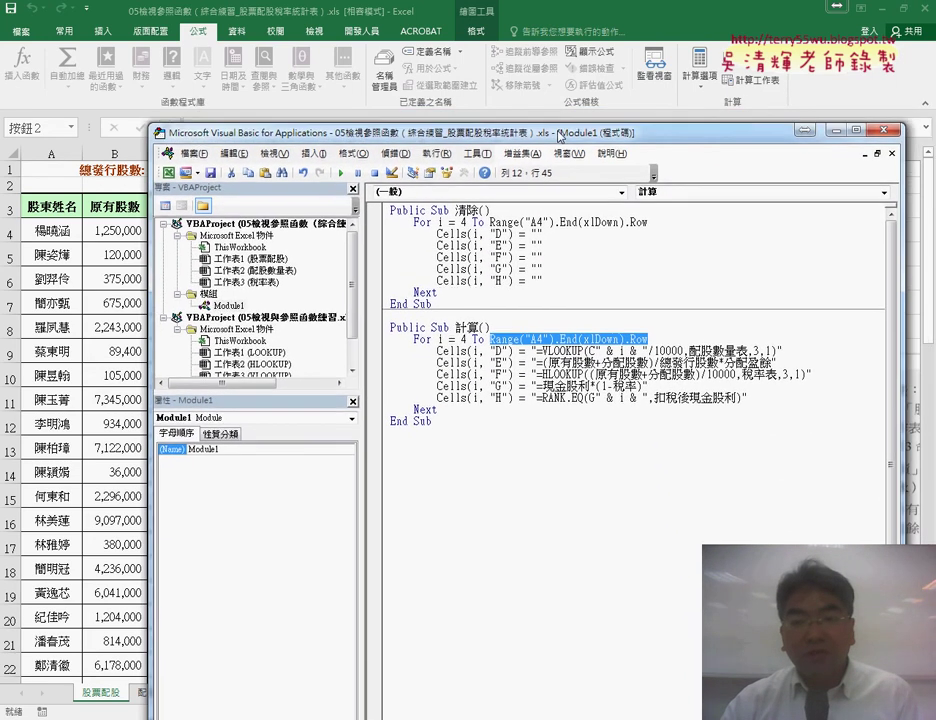
pyautogui.moveTo(580, 268); pyautogui.dragTo(554, 113)
pyautogui.moveTo(447, 328); pyautogui.dragTo(511, 328)
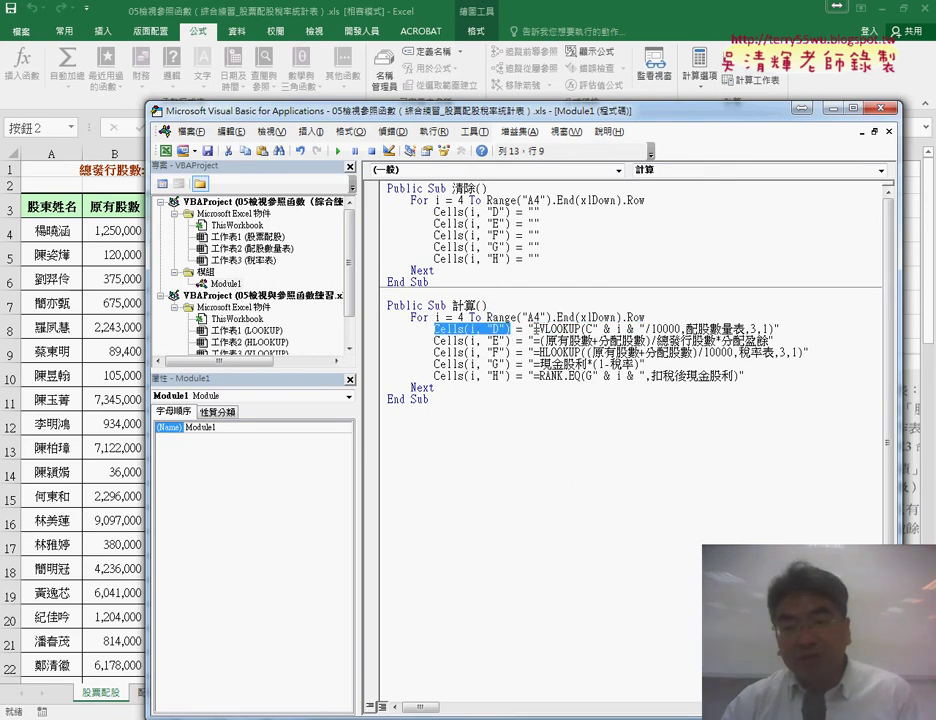
pyautogui.moveTo(536, 328); pyautogui.dragTo(776, 328)
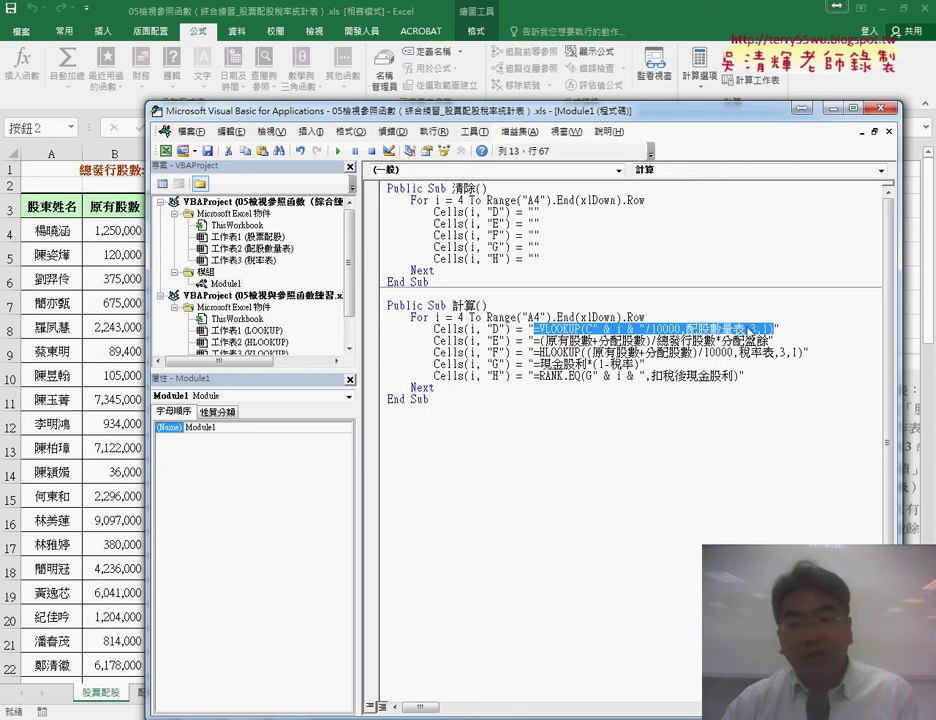
# Run the 計算 macro and check D4's formula =VLOOKUP(C4/10000,配股數量表,3,1) on the sheet
pyautogui.click(597, 352)
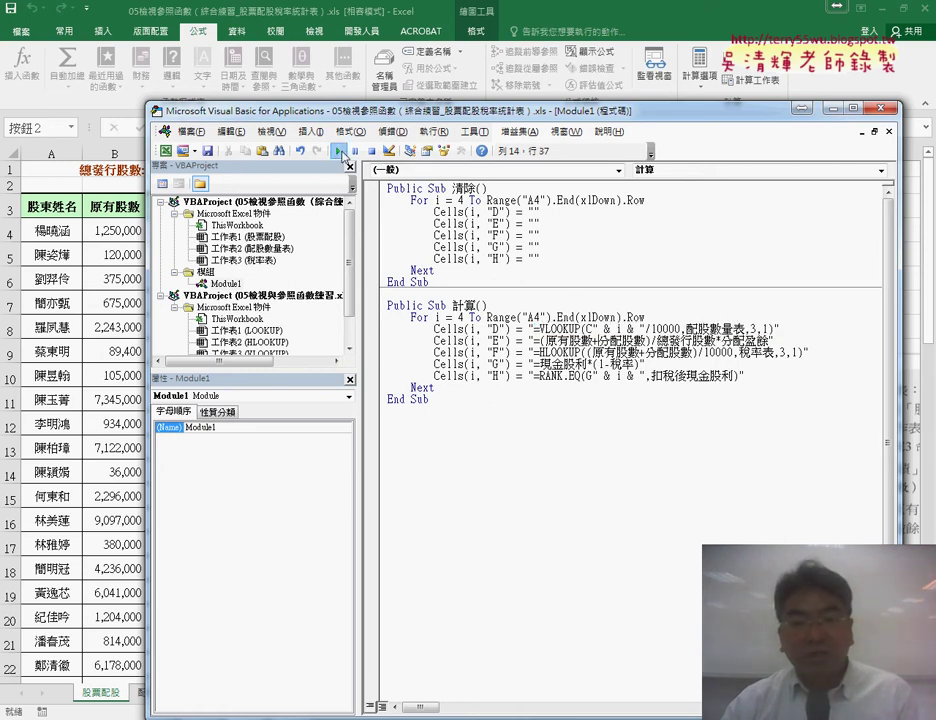
pyautogui.moveTo(270, 110); pyautogui.dragTo(253, 272)
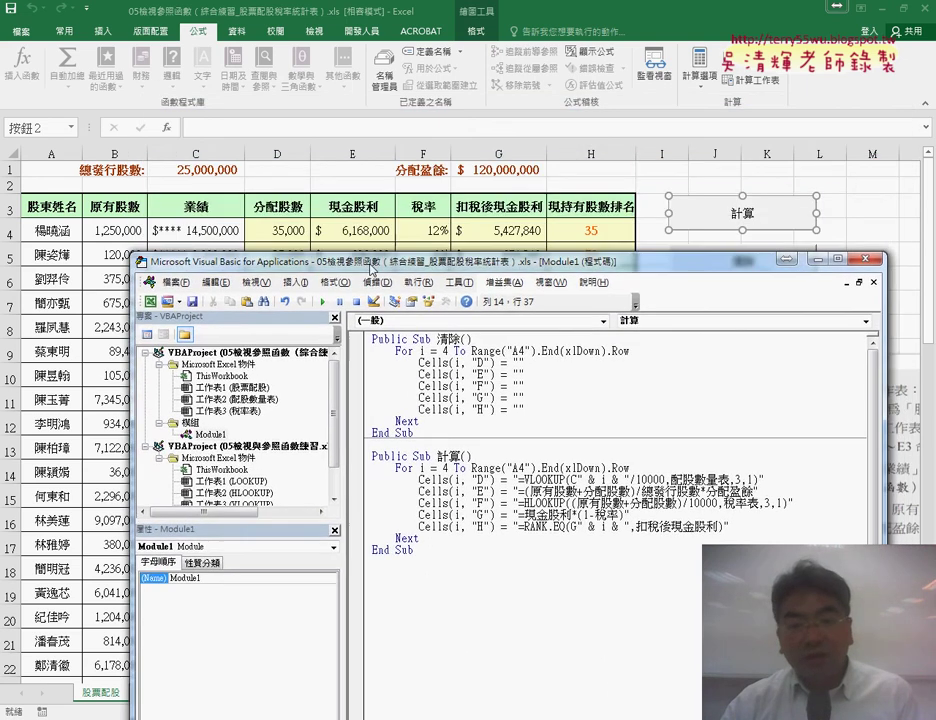
pyautogui.click(268, 230)
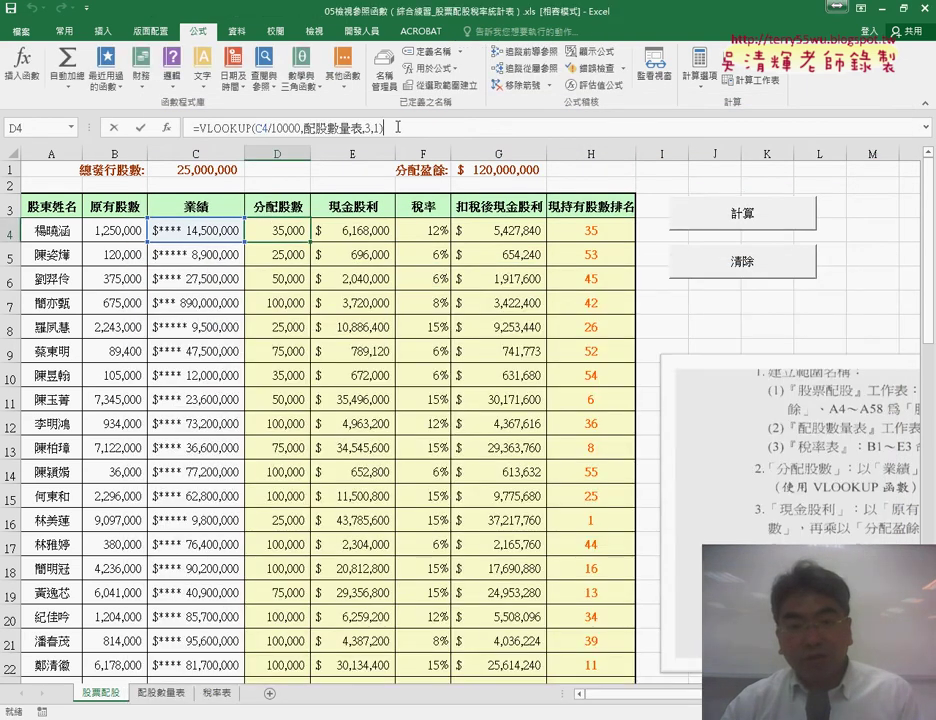
pyautogui.click(210, 128)
pyautogui.rightClick(249, 128)
# Cancel the D4 edit and paste =VLOOKUP(C4/10000,配股數量表,3,1) into the macro's column D line
pyautogui.click(262, 150)
pyautogui.click(114, 128)
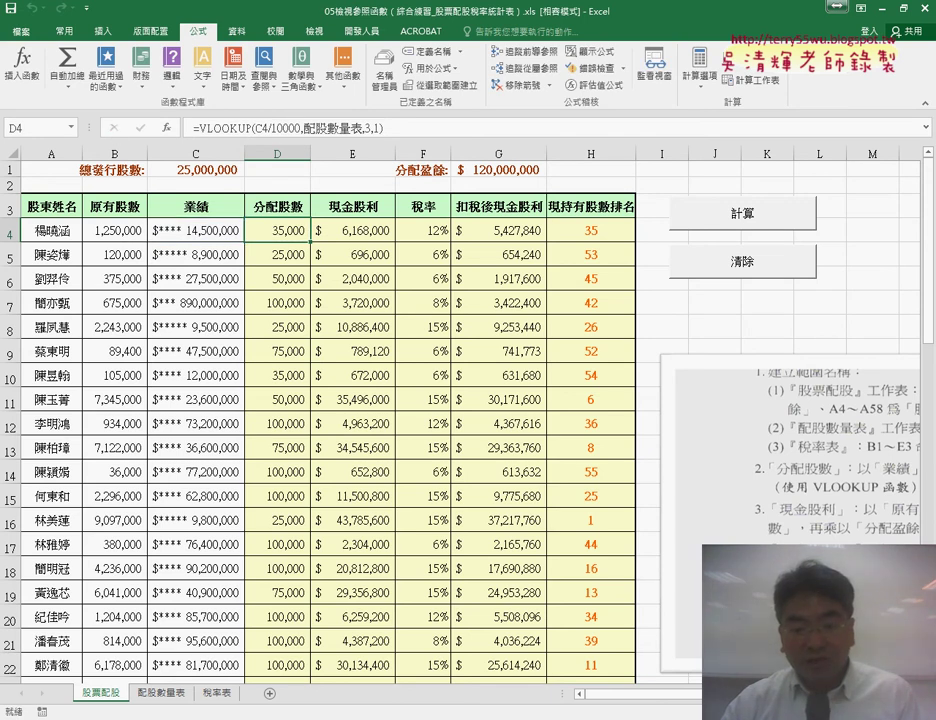
pyautogui.hotkey('alt', 'F11')
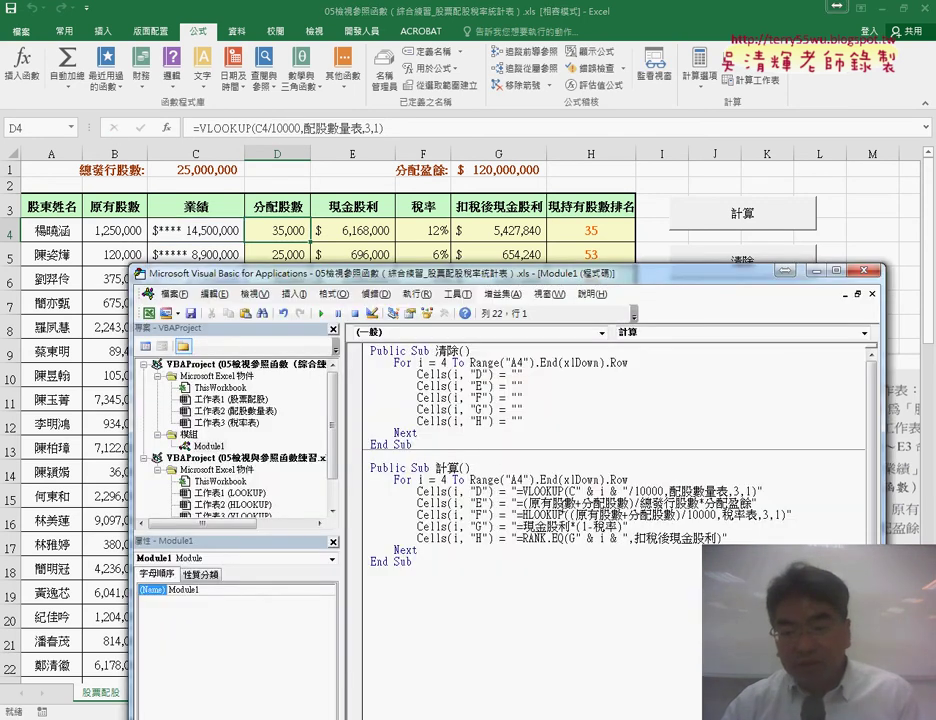
pyautogui.moveTo(517, 491); pyautogui.dragTo(750, 491)
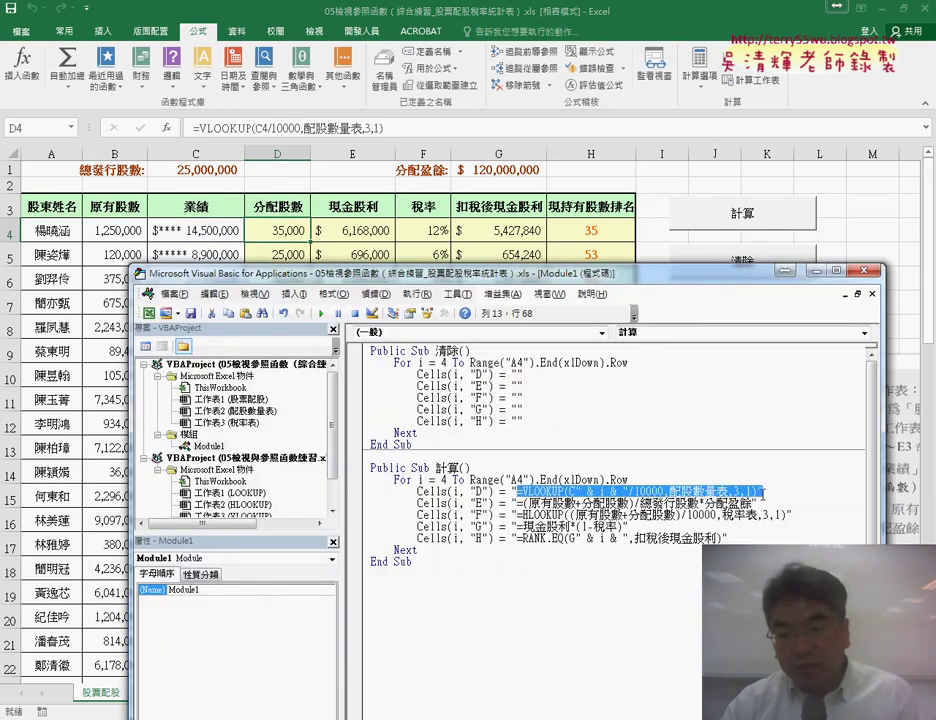
pyautogui.press('Delete')
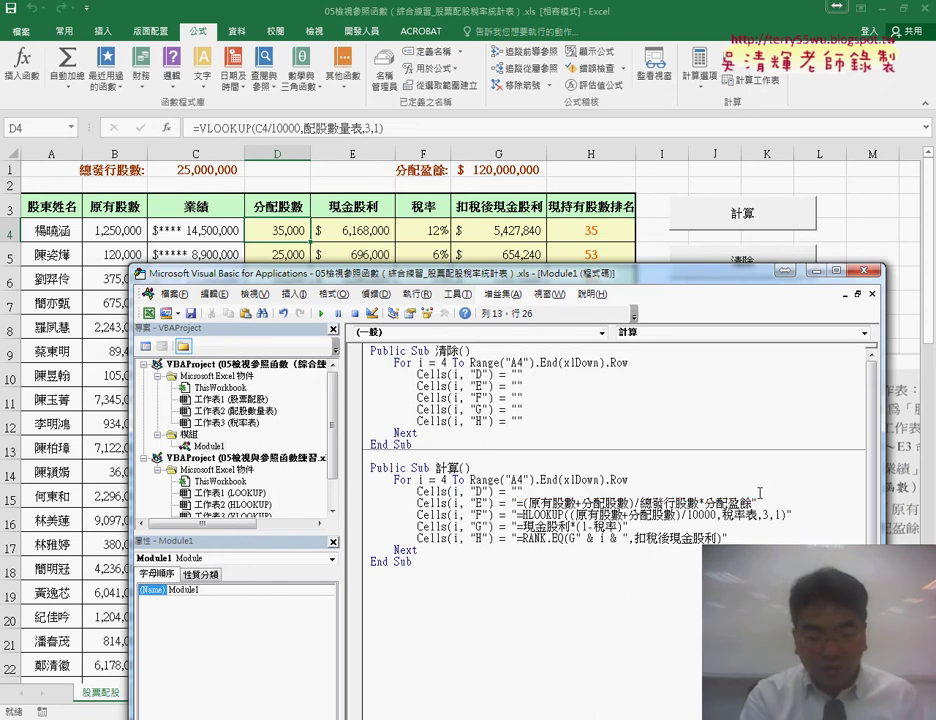
pyautogui.write('=VLOOKUP(C4/10000,配股數量表,3,1)')
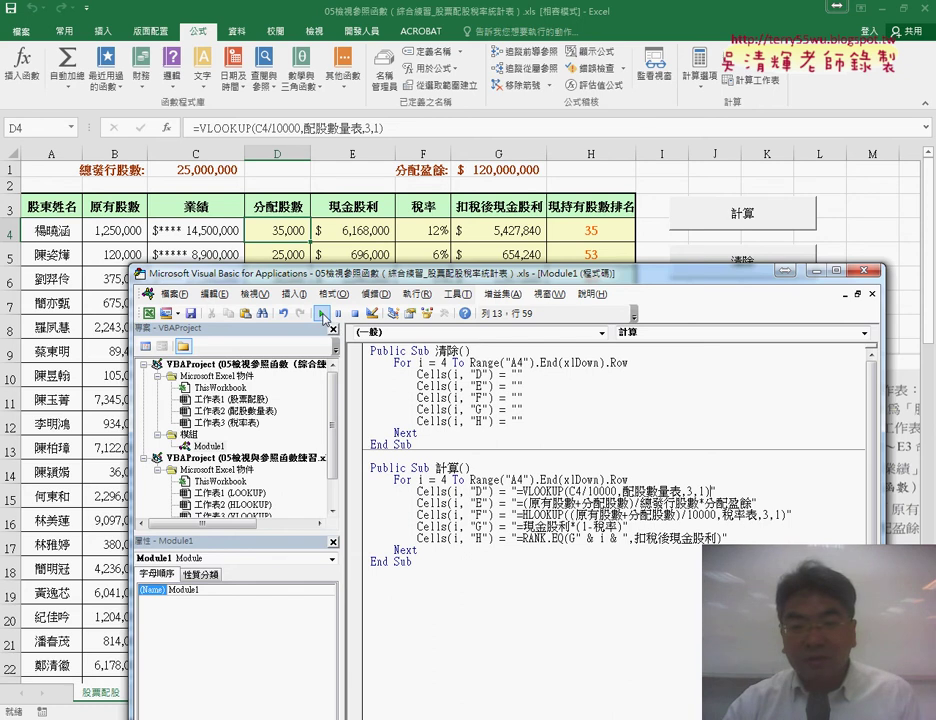
# Delete C4 from the lookup value so the line reads =VLOOKUP(/10000,配股數量表,3,1)
pyautogui.moveTo(337, 276)
pyautogui.mouseDown()
pyautogui.moveTo(497, 203)
pyautogui.moveTo(509, 183)
pyautogui.mouseUp()
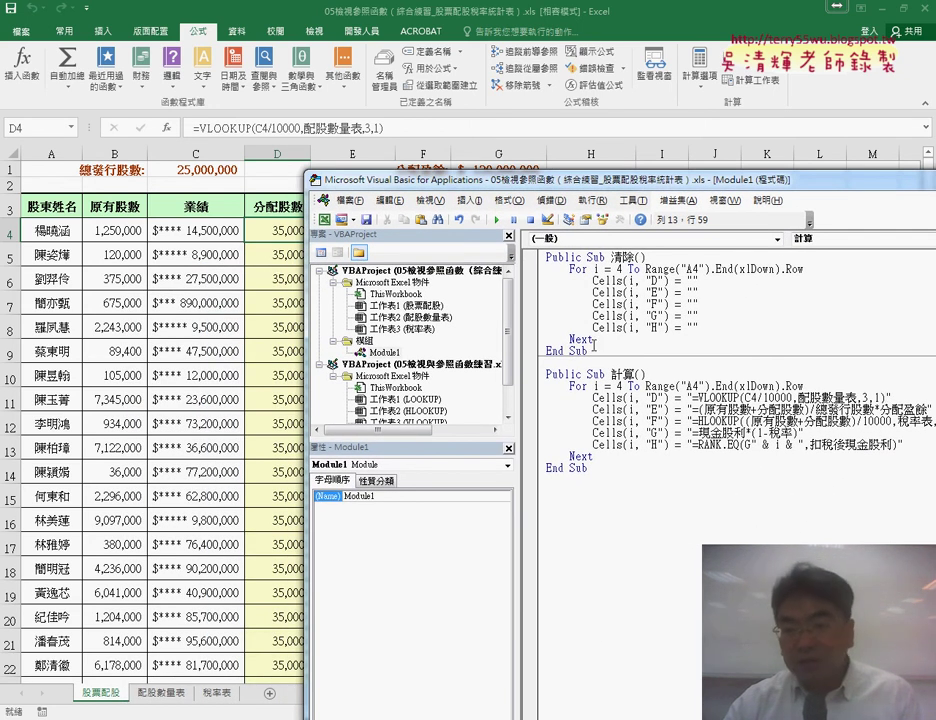
pyautogui.moveTo(751, 397); pyautogui.dragTo(758, 397)
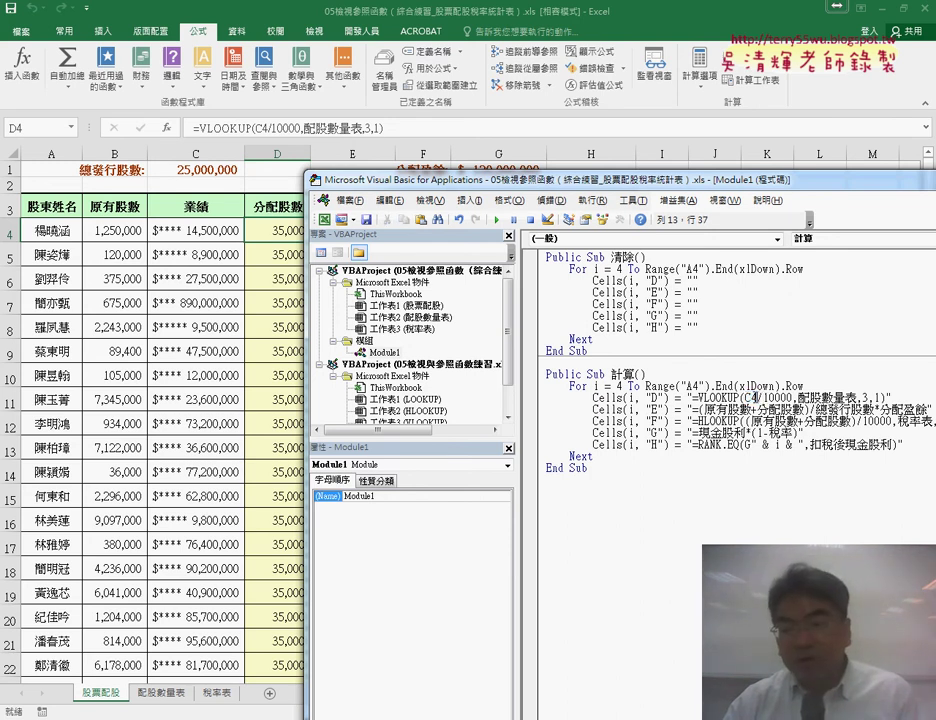
pyautogui.moveTo(759, 397); pyautogui.dragTo(753, 397)
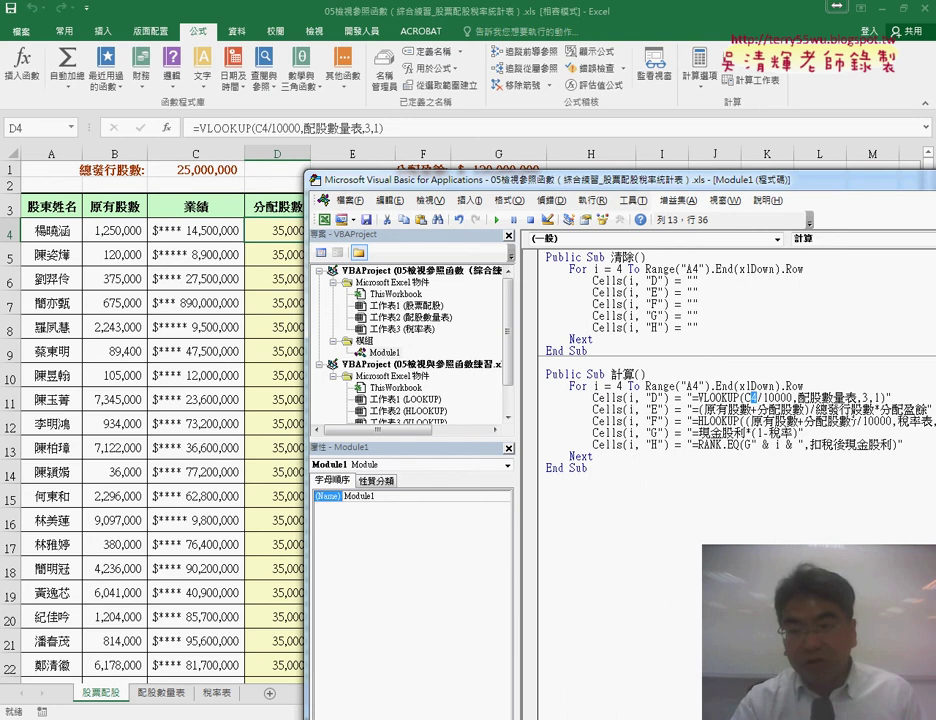
pyautogui.press('BackSpace')
pyautogui.press('BackSpace')
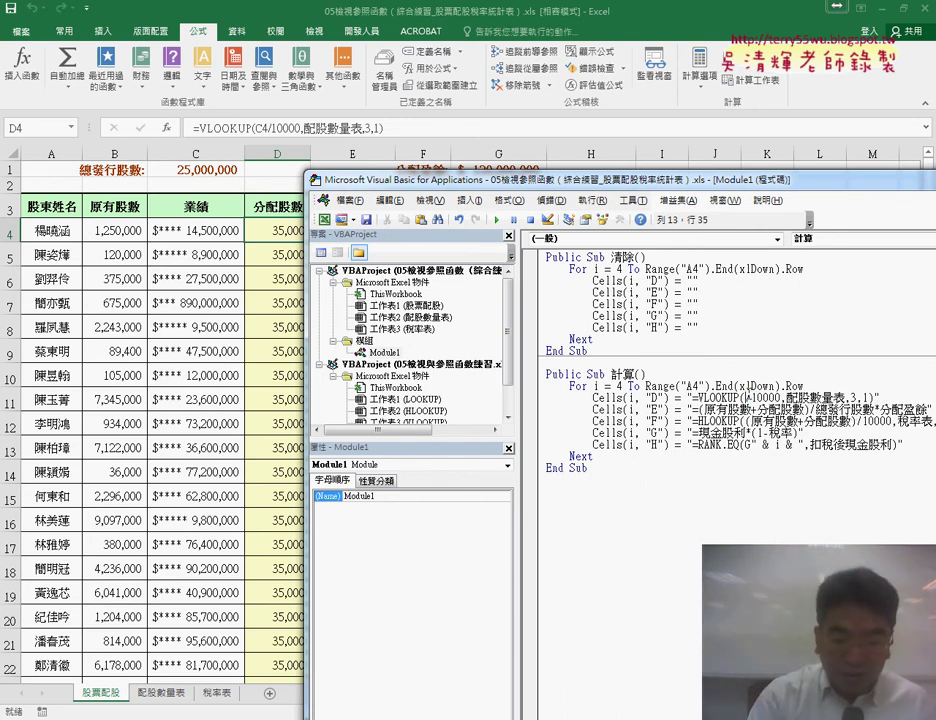
pyautogui.write('"')
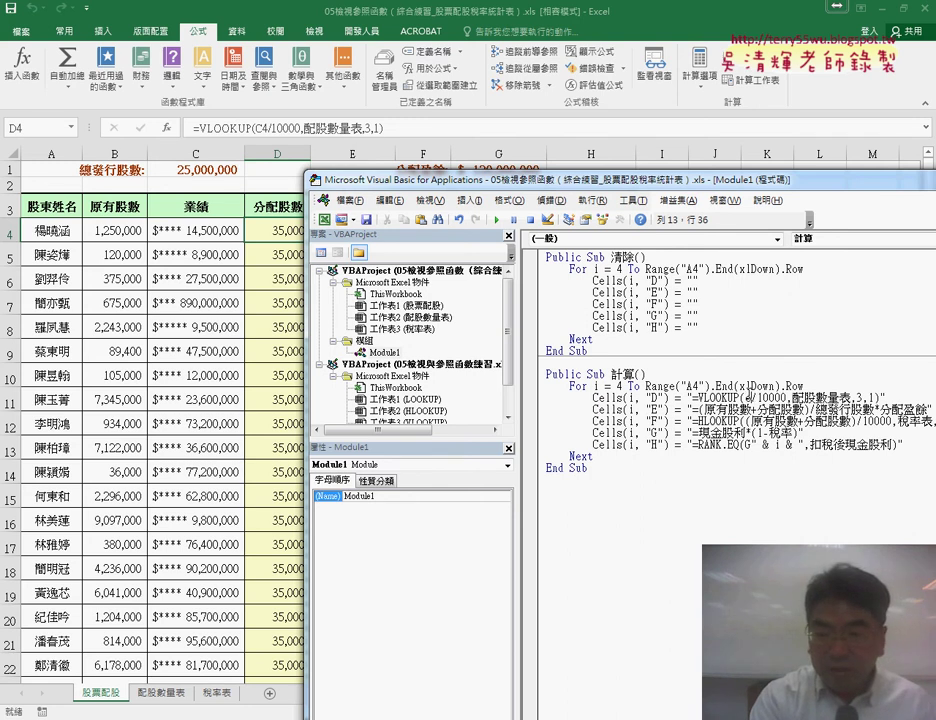
pyautogui.press('BackSpace')
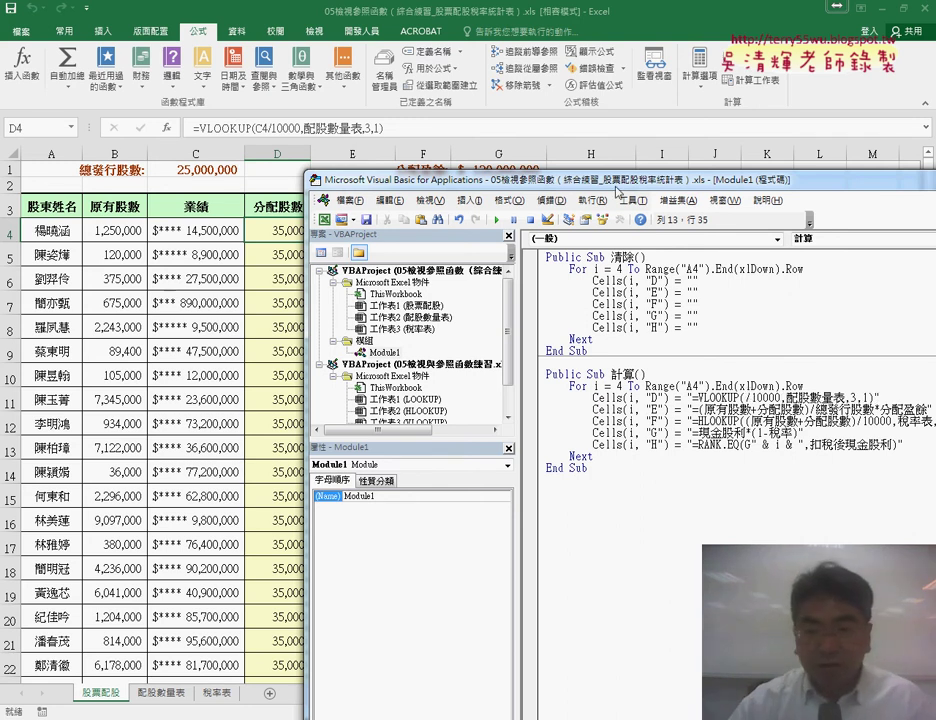
# Insert 業績/ before 10000 in the VLOOKUP line and rerun the 計算 macro
pyautogui.moveTo(616, 187); pyautogui.dragTo(594, 41)
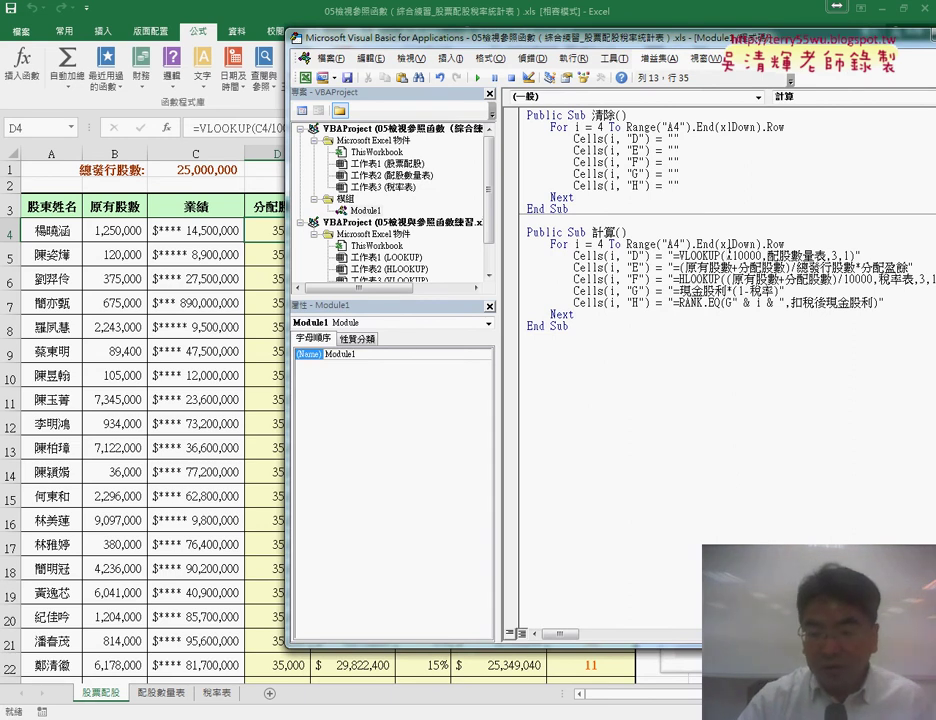
pyautogui.write('Cc4/')
pyautogui.press('BackSpace')
pyautogui.press('BackSpace')
pyautogui.press('BackSpace')
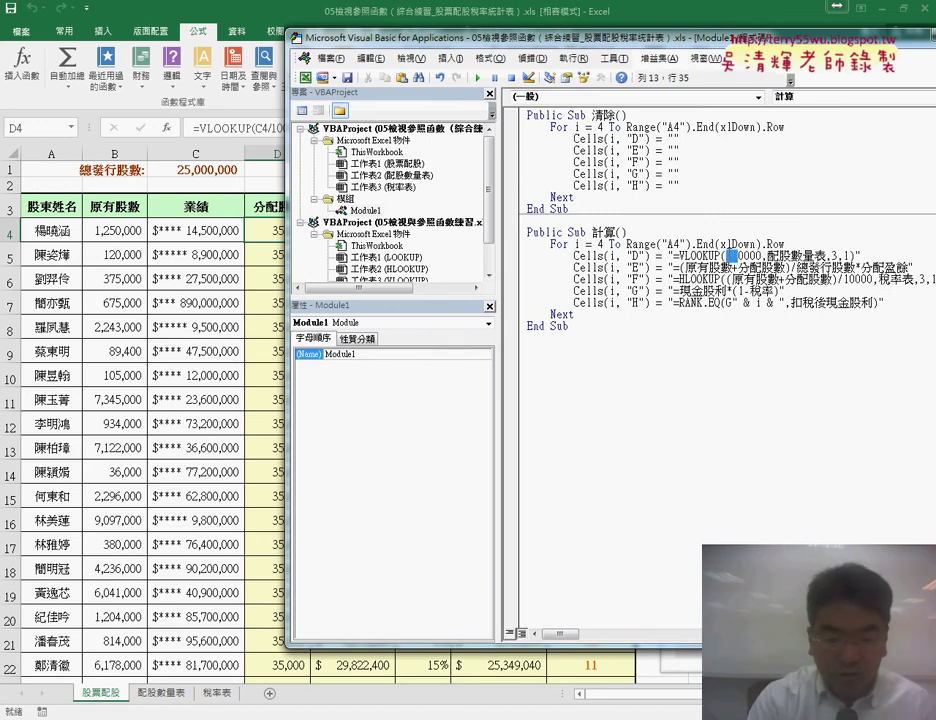
pyautogui.write('業績')
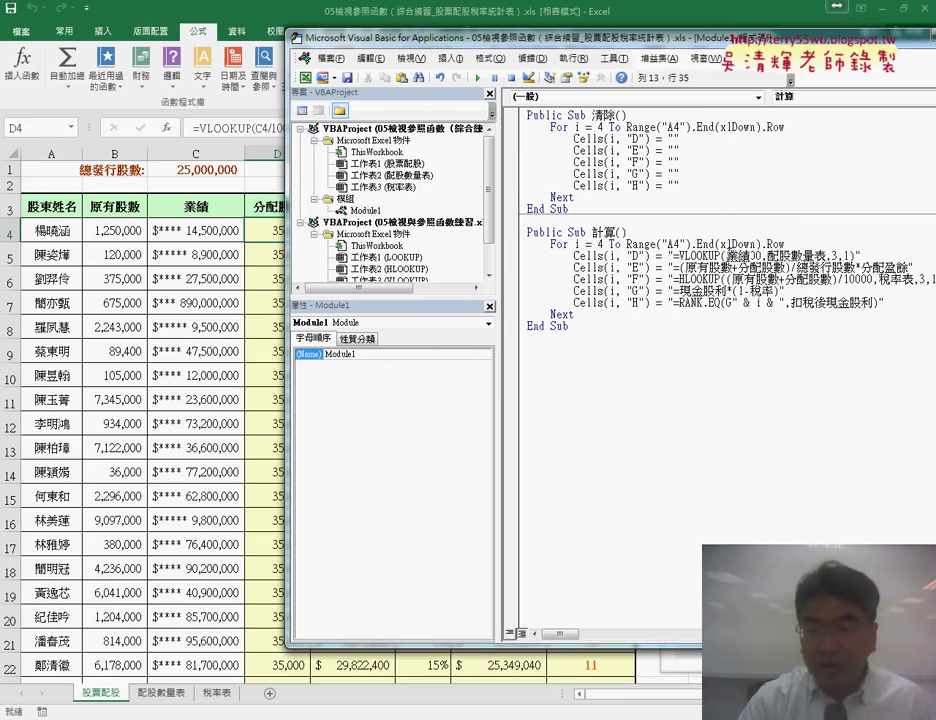
pyautogui.write('/1000')
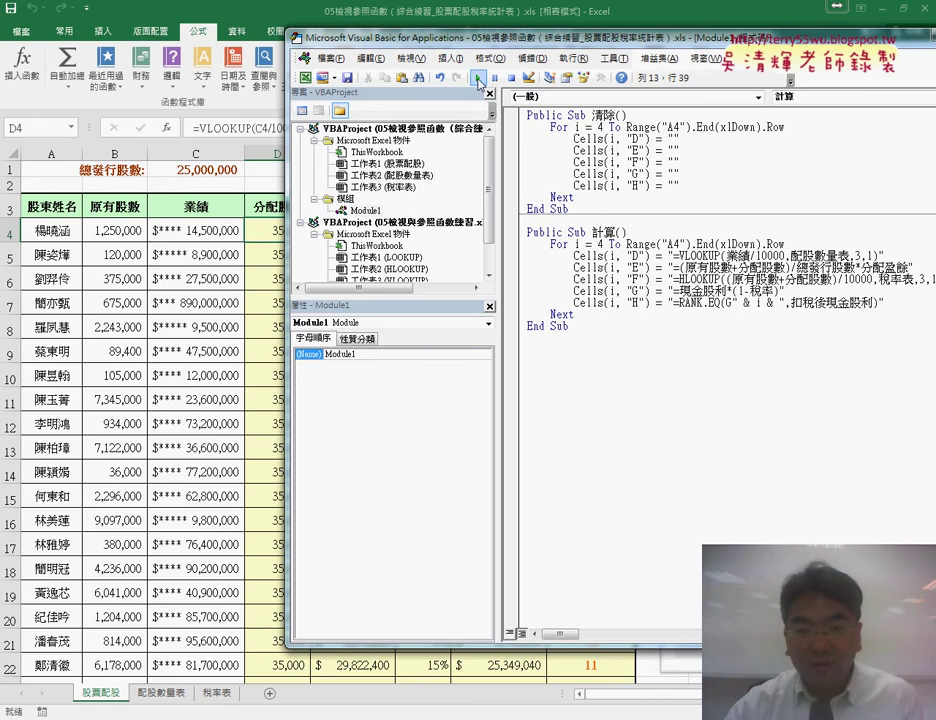
pyautogui.click(480, 82)
pyautogui.moveTo(319, 39); pyautogui.dragTo(383, 45)
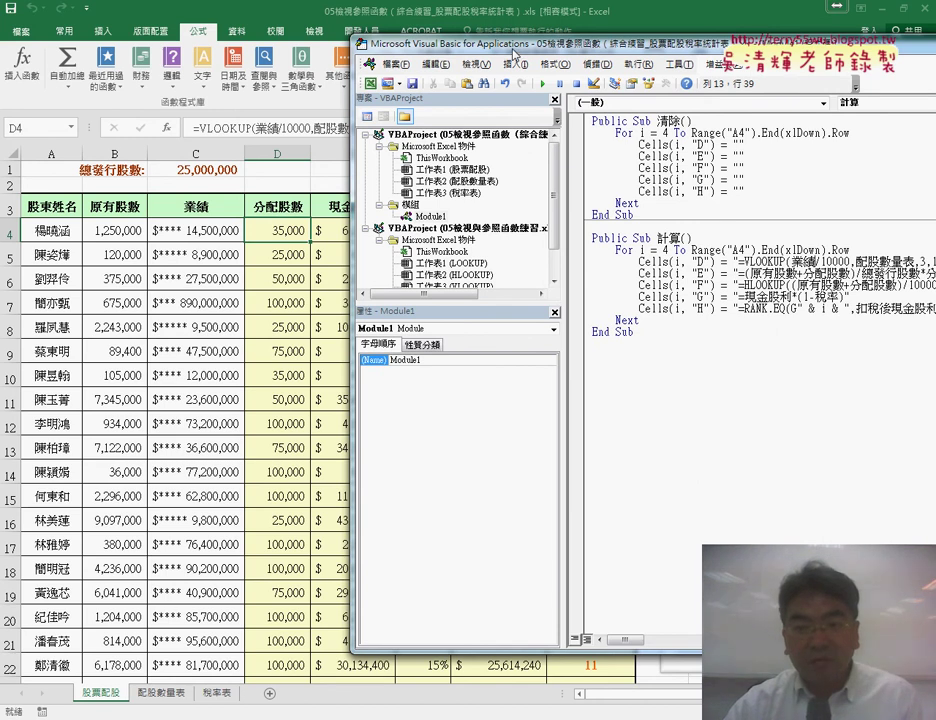
pyautogui.moveTo(380, 45); pyautogui.dragTo(136, 54)
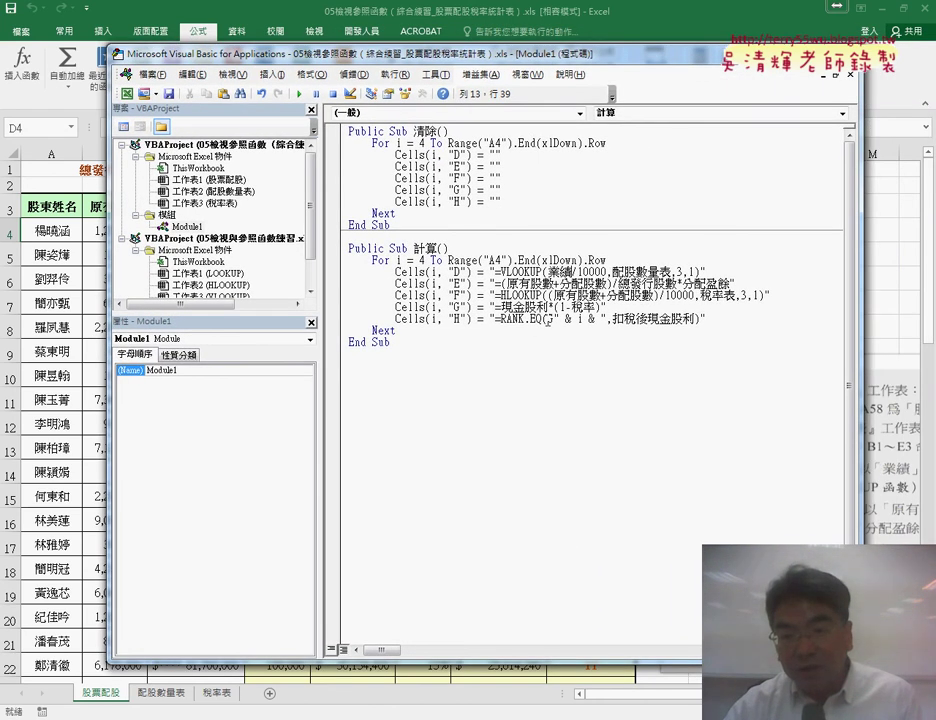
# Change the RANK.EQ line to use 4 and replace G4 with the 扣稅後現金股利 name
pyautogui.moveTo(546, 318); pyautogui.dragTo(589, 320)
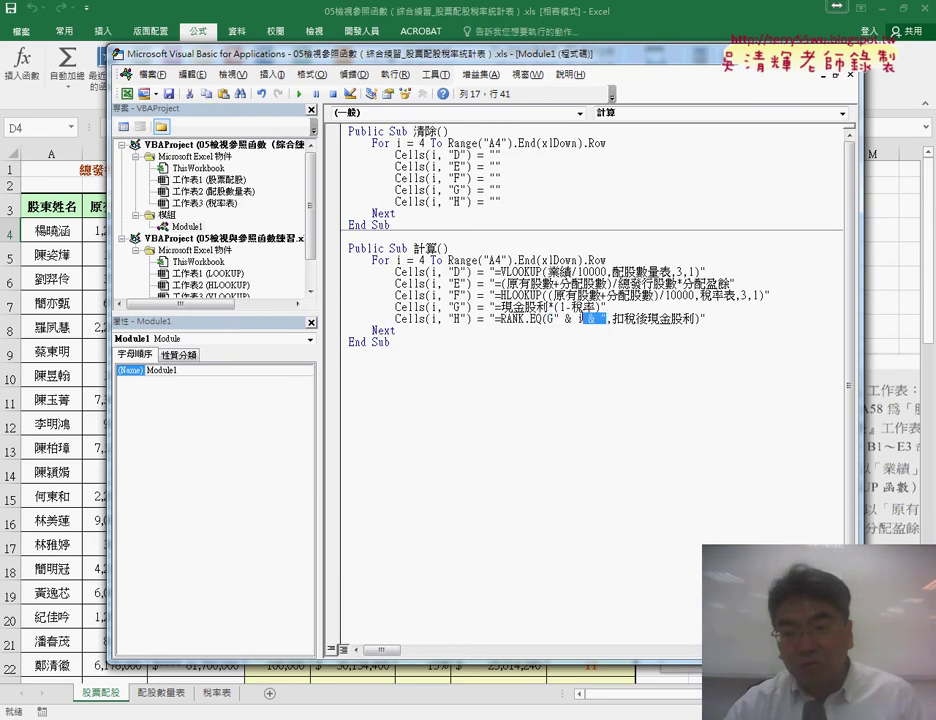
pyautogui.write('4')
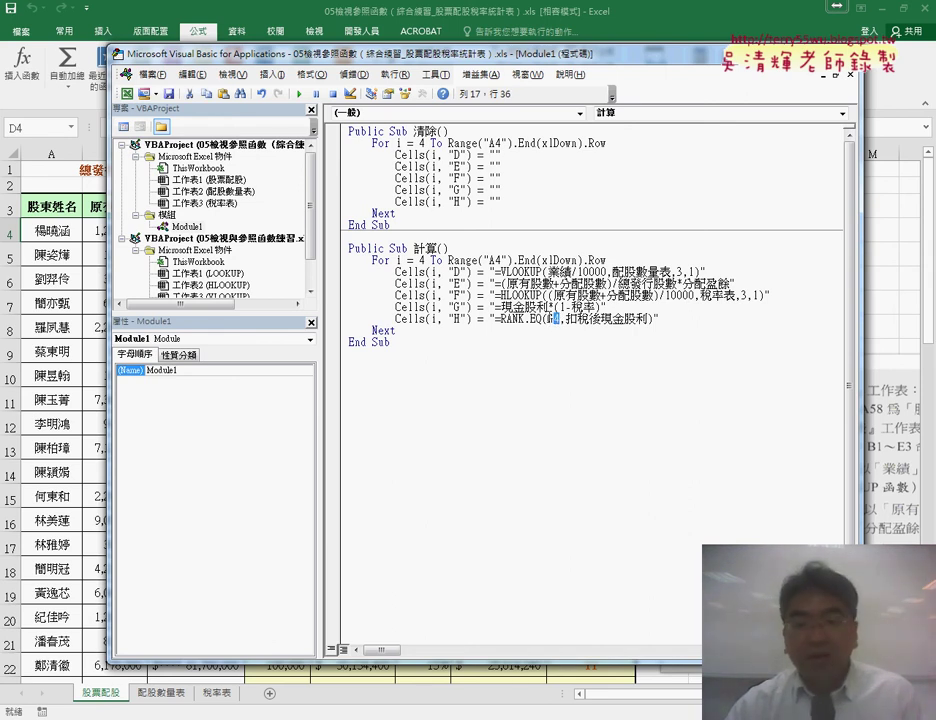
pyautogui.moveTo(567, 320); pyautogui.dragTo(636, 323)
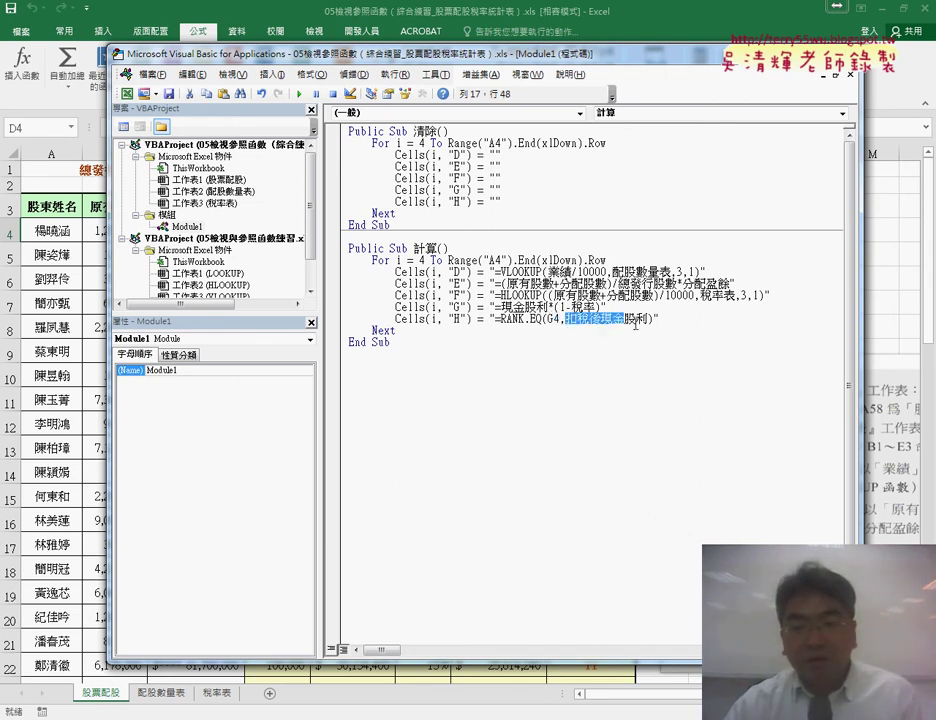
pyautogui.rightClick(631, 324)
pyautogui.click(660, 350)
pyautogui.click(567, 319)
pyautogui.moveTo(566, 319); pyautogui.dragTo(547, 319)
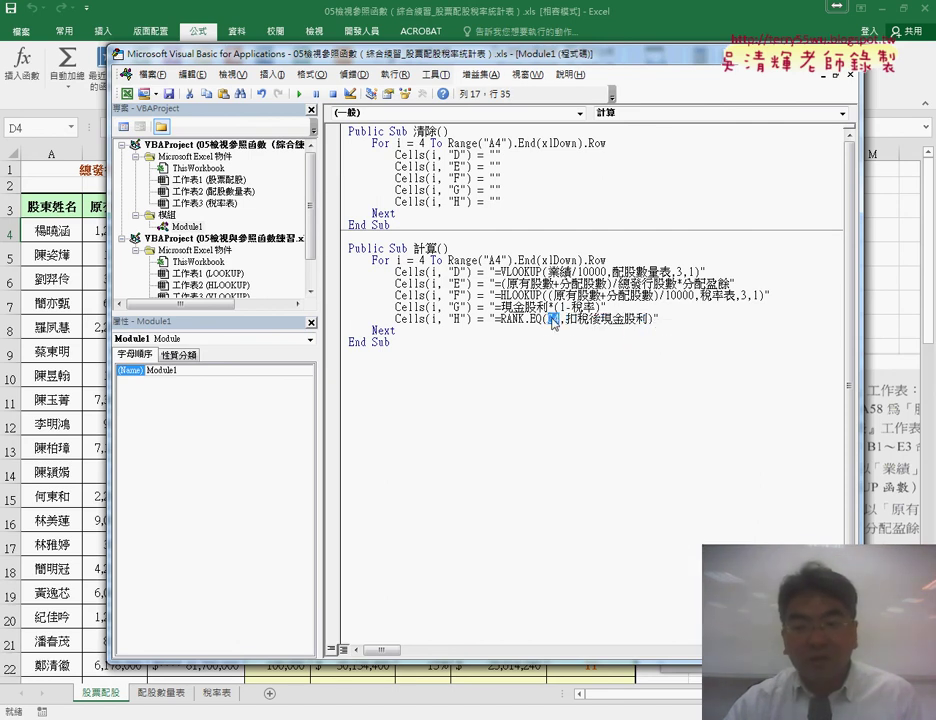
pyautogui.rightClick(553, 322)
pyautogui.click(580, 359)
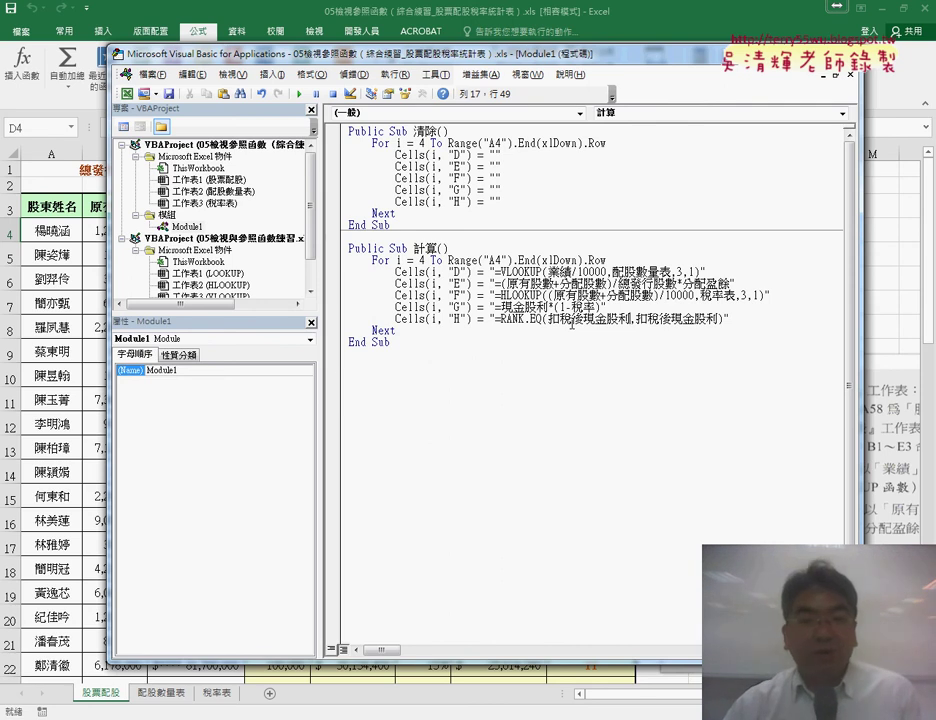
# Inspect the For…Next loop and its column D and E target references
pyautogui.moveTo(376, 261); pyautogui.dragTo(592, 261)
pyautogui.moveTo(372, 330); pyautogui.dragTo(393, 330)
pyautogui.doubleClick(452, 271)
pyautogui.doubleClick(456, 283)
pyautogui.write('E')
pyautogui.click(546, 271)
pyautogui.press('Down')
pyautogui.press('Down')
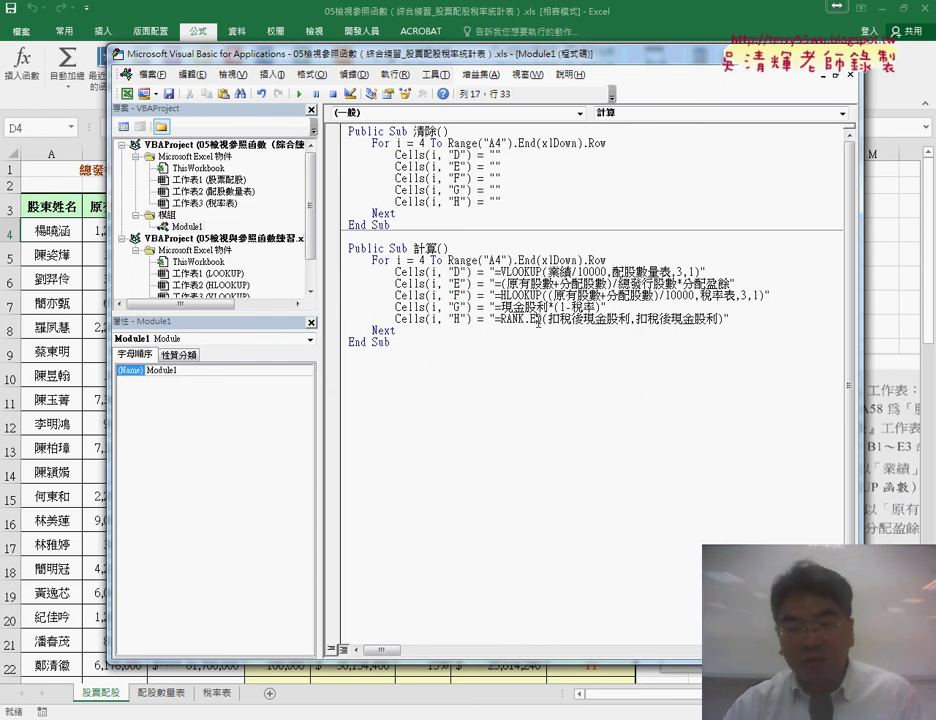
pyautogui.moveTo(430, 62); pyautogui.dragTo(832, 54)
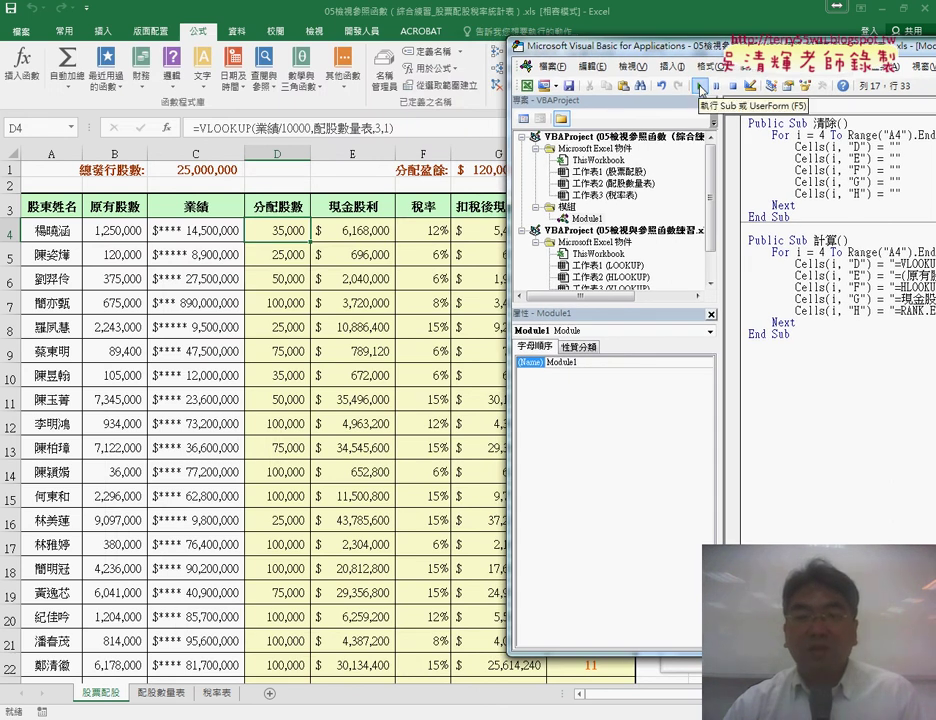
# Review the blank values the 清除 macro writes into the result columns
pyautogui.moveTo(697, 55); pyautogui.dragTo(471, 68)
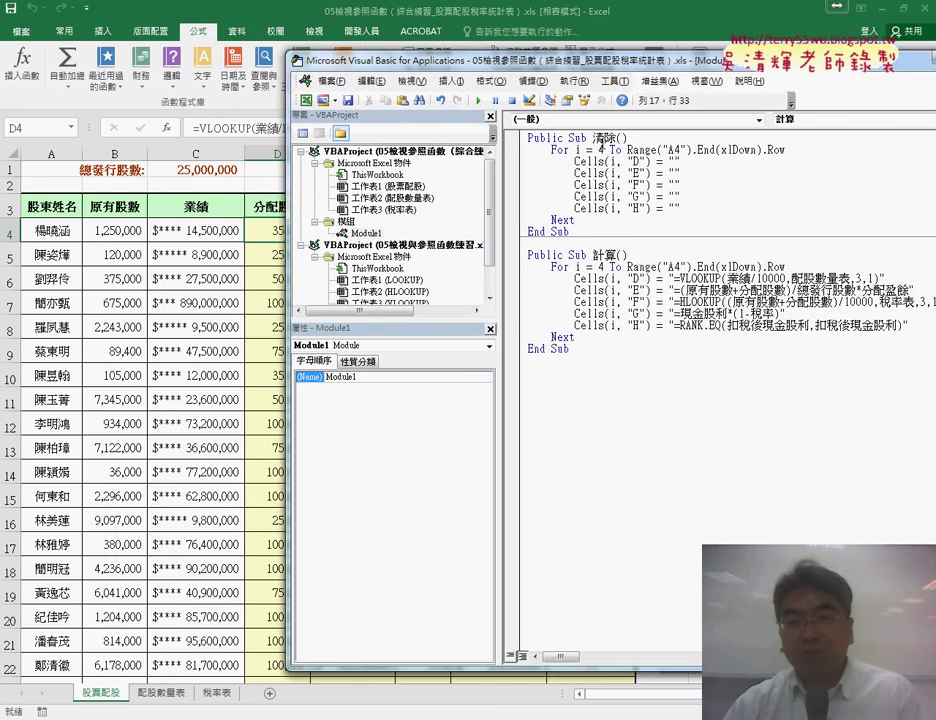
pyautogui.doubleClick(673, 161)
pyautogui.doubleClick(674, 173)
pyautogui.doubleClick(675, 185)
# Clear columns D–H with 清除, then refill them with 計算
pyautogui.click(226, 336)
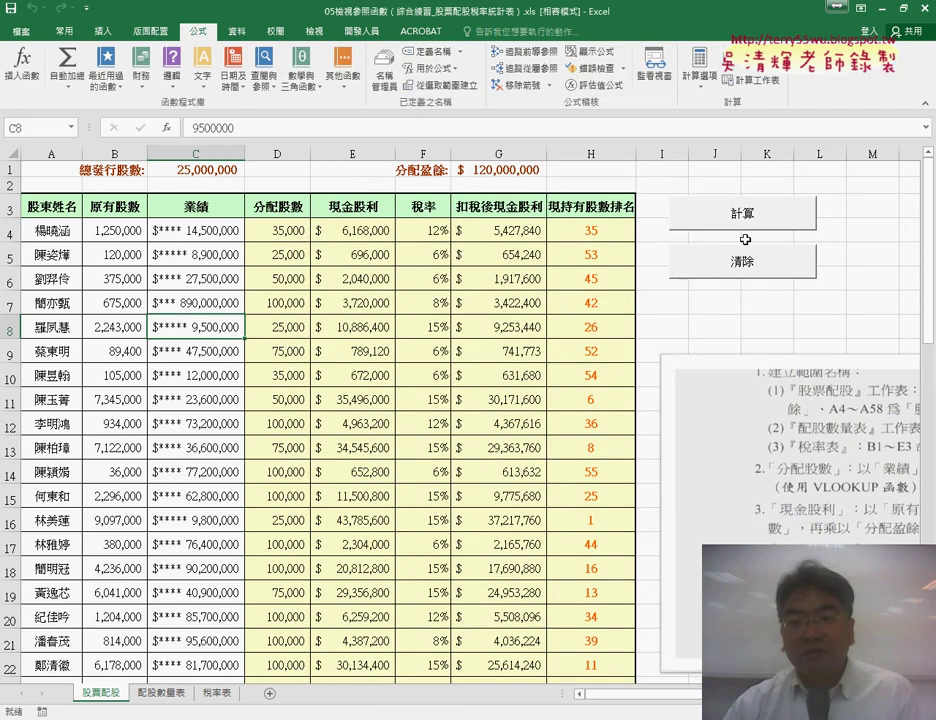
pyautogui.click(744, 270)
pyautogui.click(744, 212)
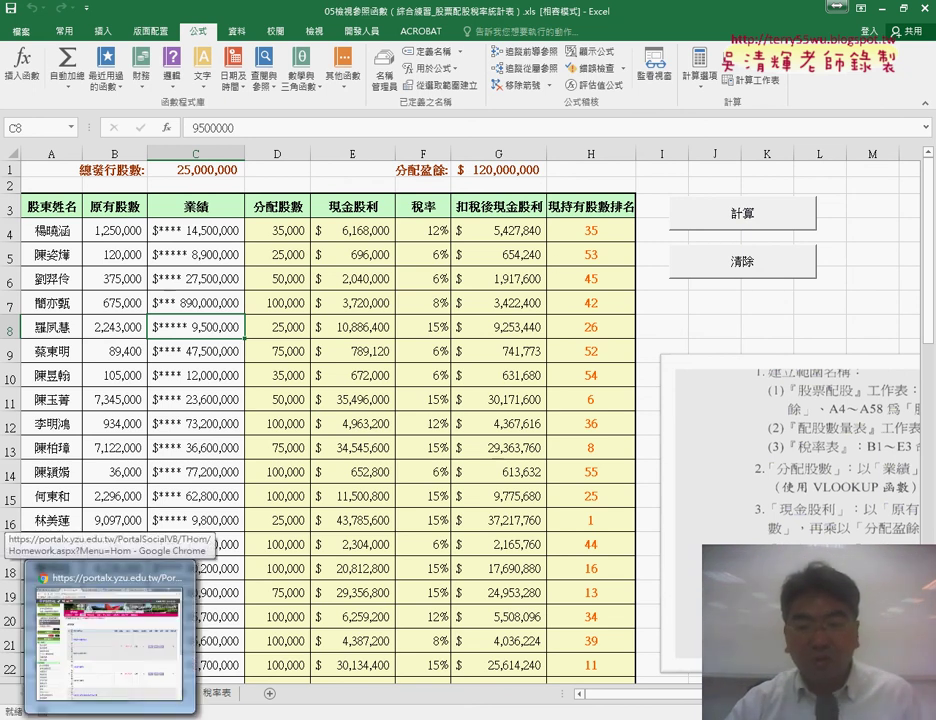
pyautogui.click(115, 650)
# Switch to the Google Docs tab showing 05檢視與參照函數練習程式碼.docx
pyautogui.click(480, 13)
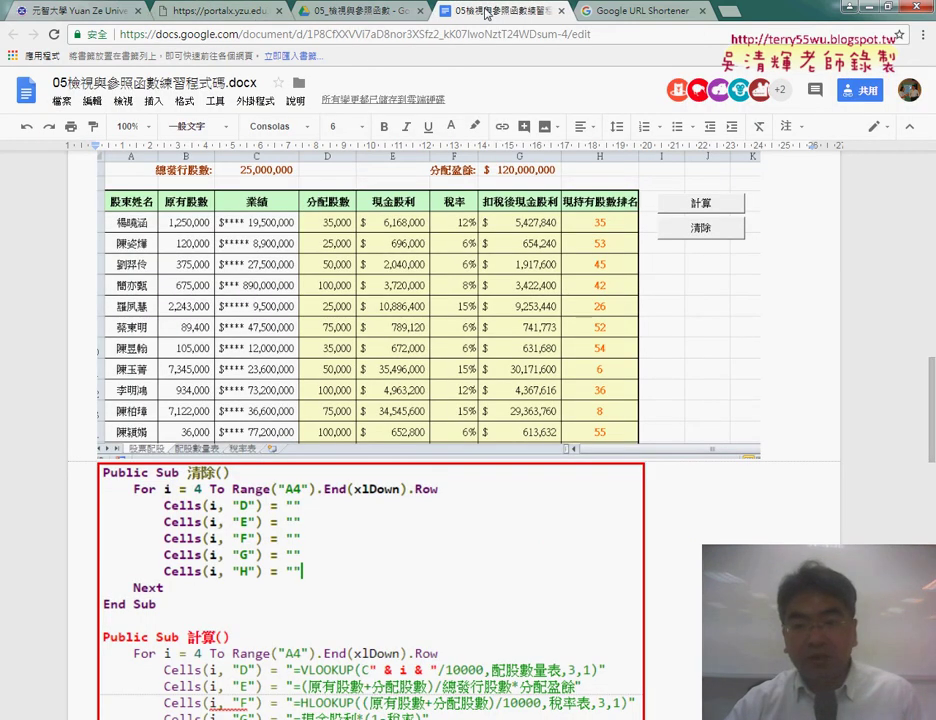